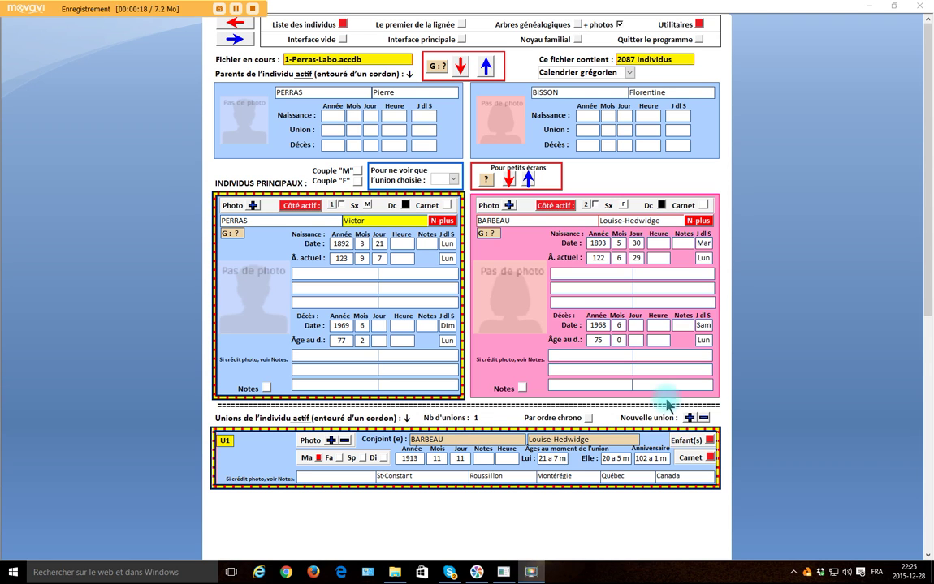
- Open the module 4 transition lab for imported names from the utilities and dismiss its tip message
{"action": "left_click", "coordinate": [698, 25]}
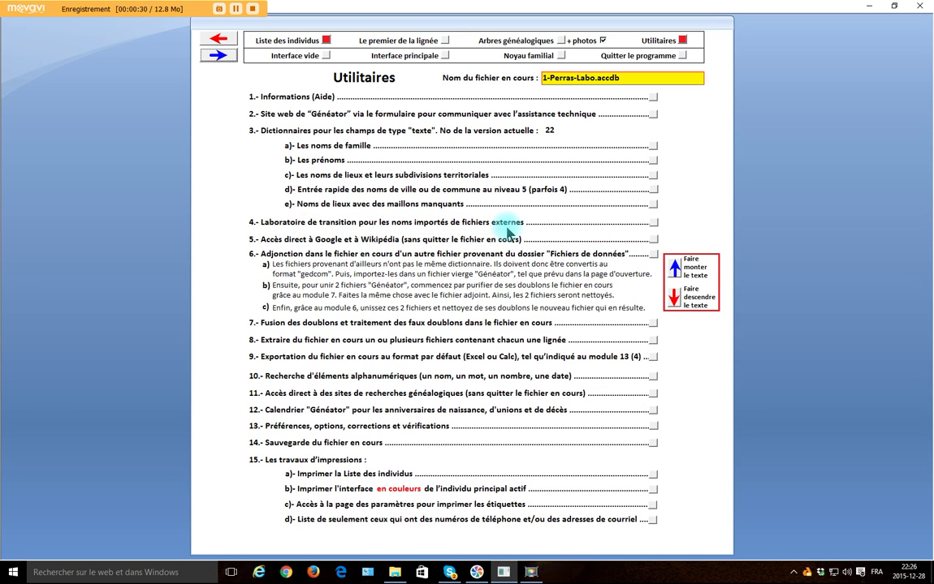
{"action": "left_click", "coordinate": [652, 221]}
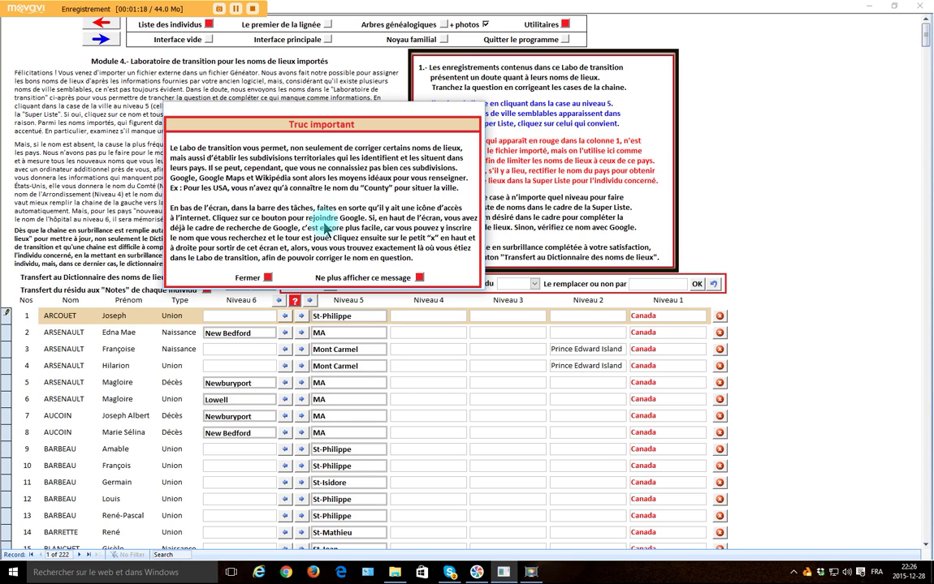
{"action": "left_click", "coordinate": [268, 278]}
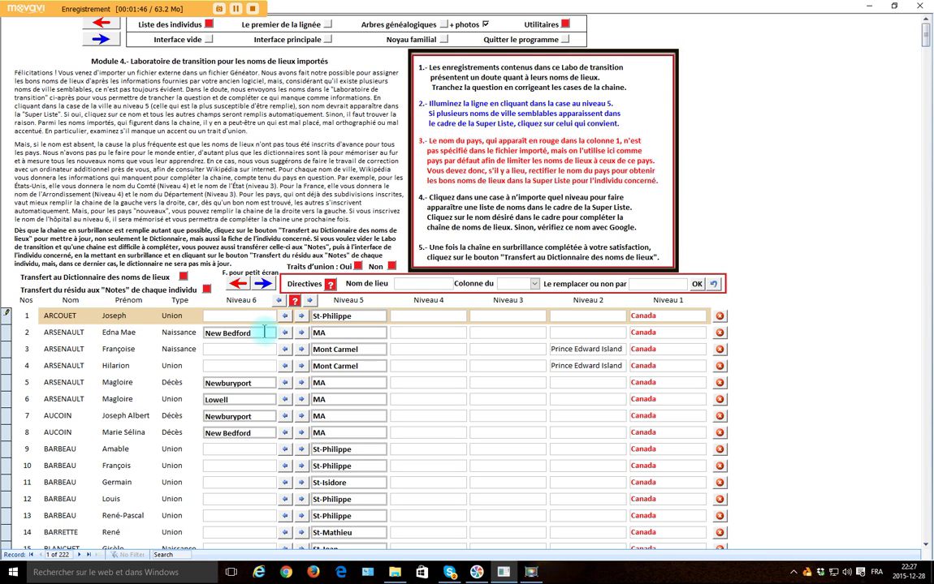
- In record 2, set the country to United States and shift New Bedford to level 5 and MA to level 4
{"action": "left_click", "coordinate": [264, 333]}
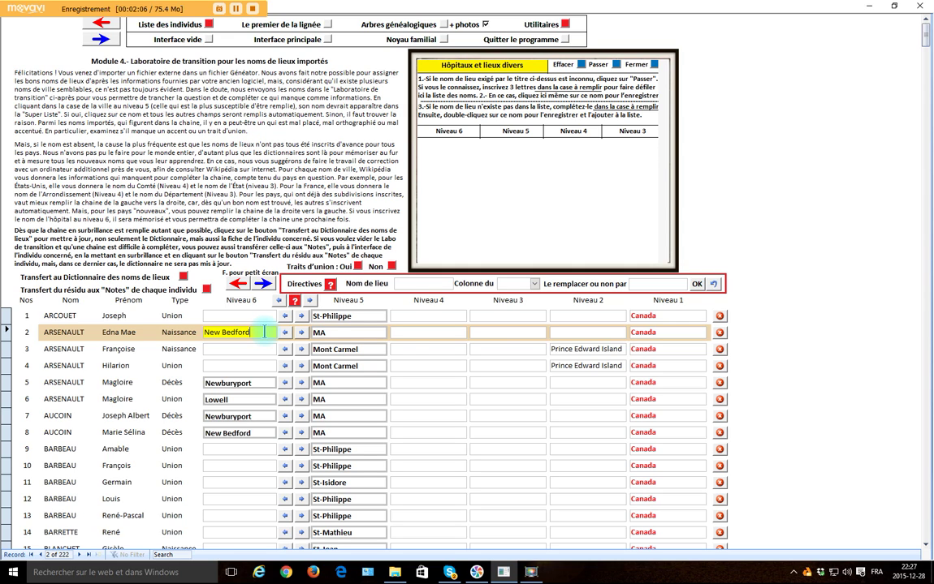
{"action": "left_click", "coordinate": [672, 335]}
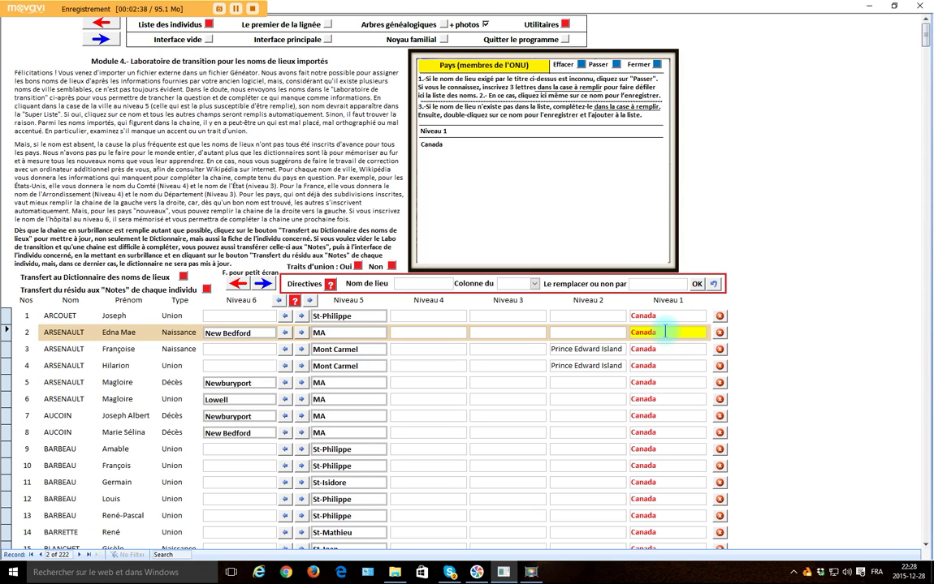
{"action": "double_click", "coordinate": [665, 331]}
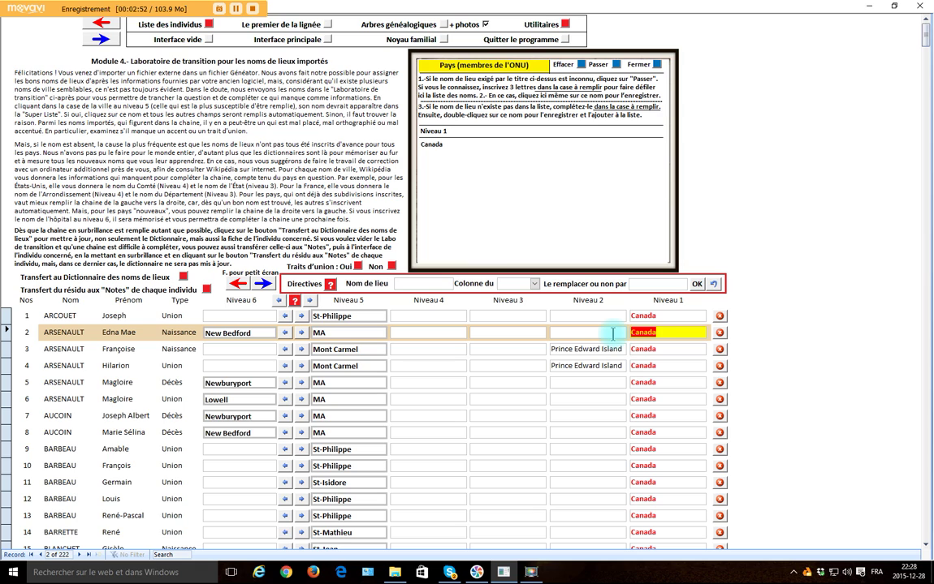
{"action": "type", "text": "u"}
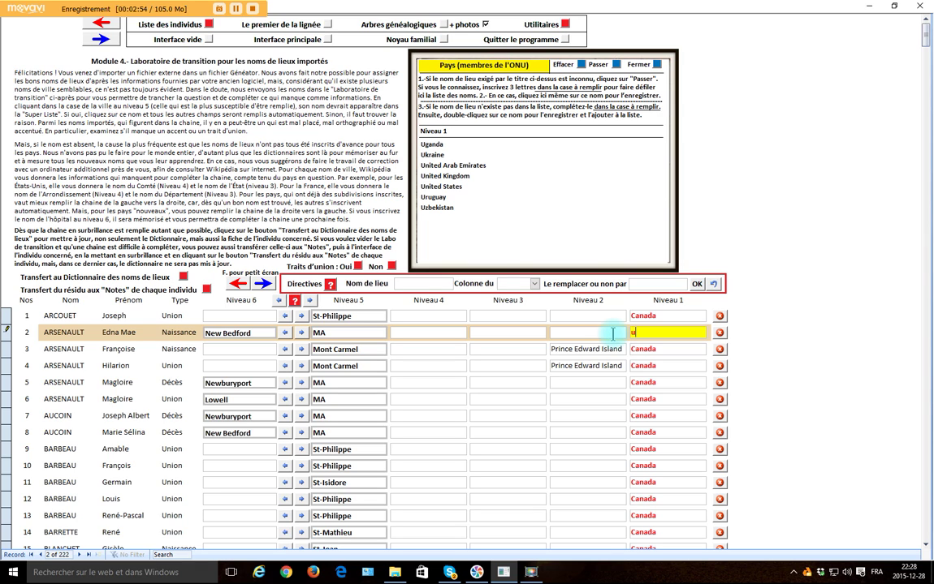
{"action": "left_click", "coordinate": [434, 186]}
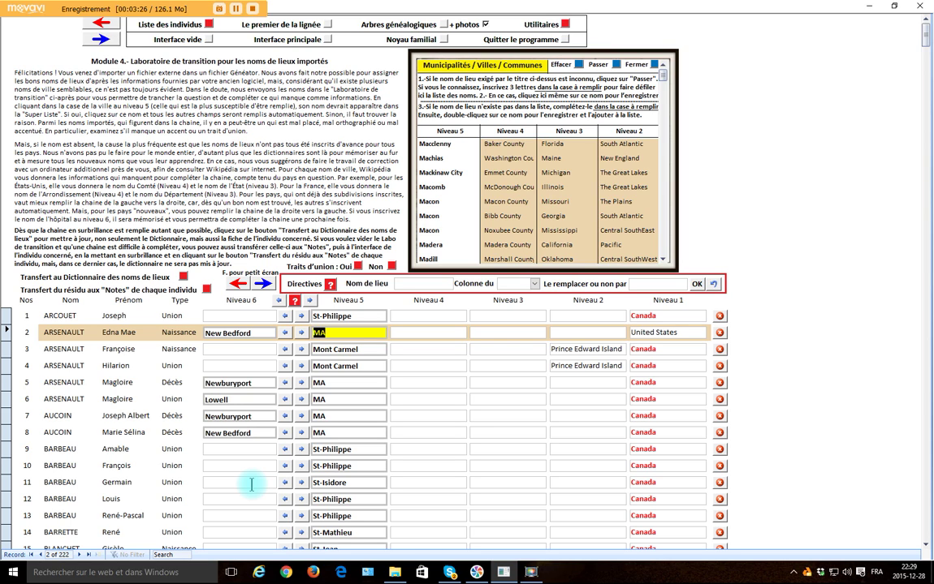
{"action": "left_click", "coordinate": [211, 13]}
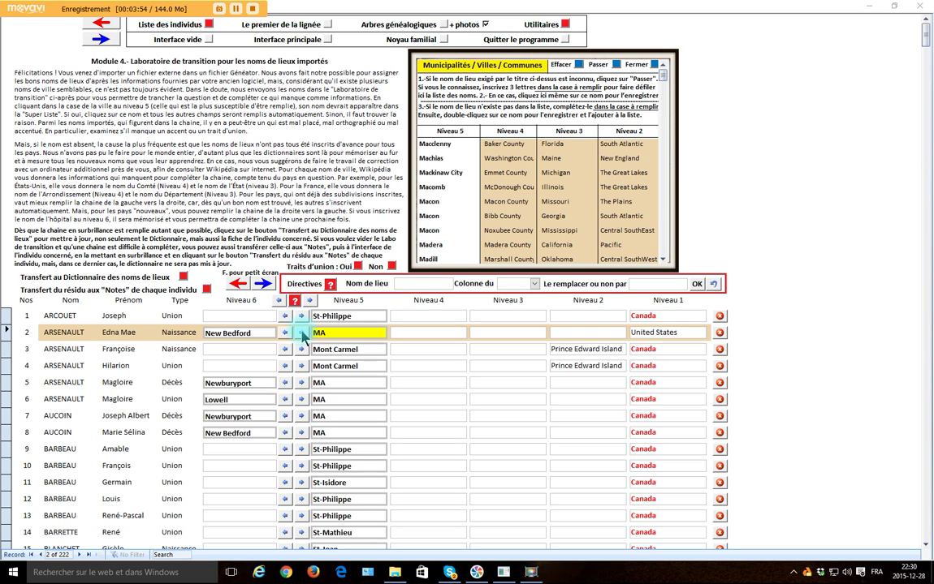
{"action": "left_click", "coordinate": [302, 333]}
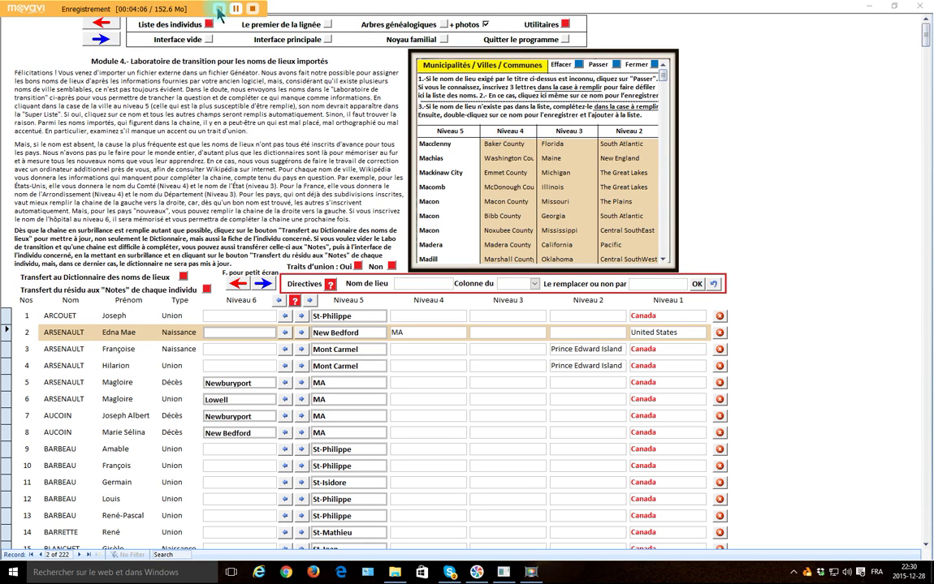
- Complete record 2's place chain with New Bedford, Bristol County, Massachusetts, New England and transfer it to the place-name dictionary
{"action": "left_click", "coordinate": [374, 337]}
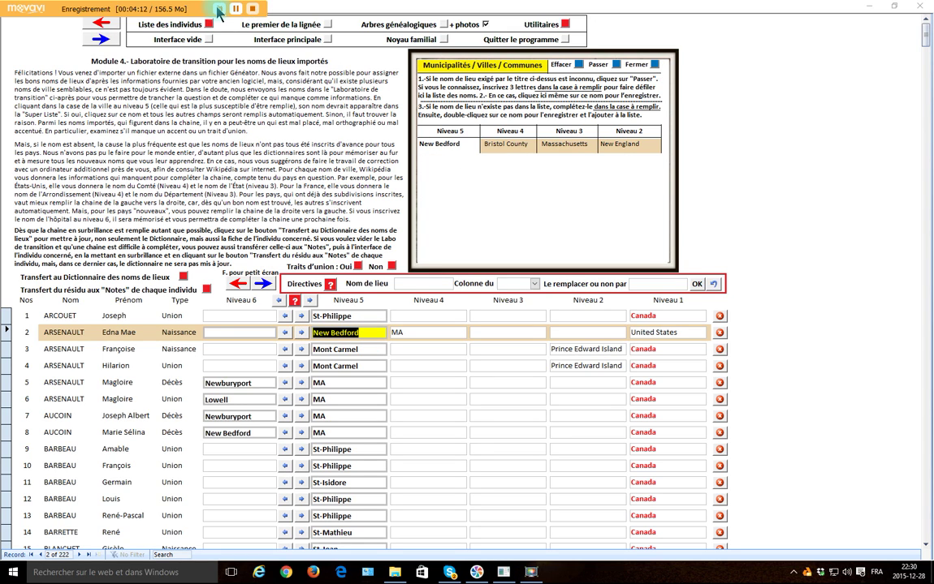
{"action": "double_click", "coordinate": [453, 145]}
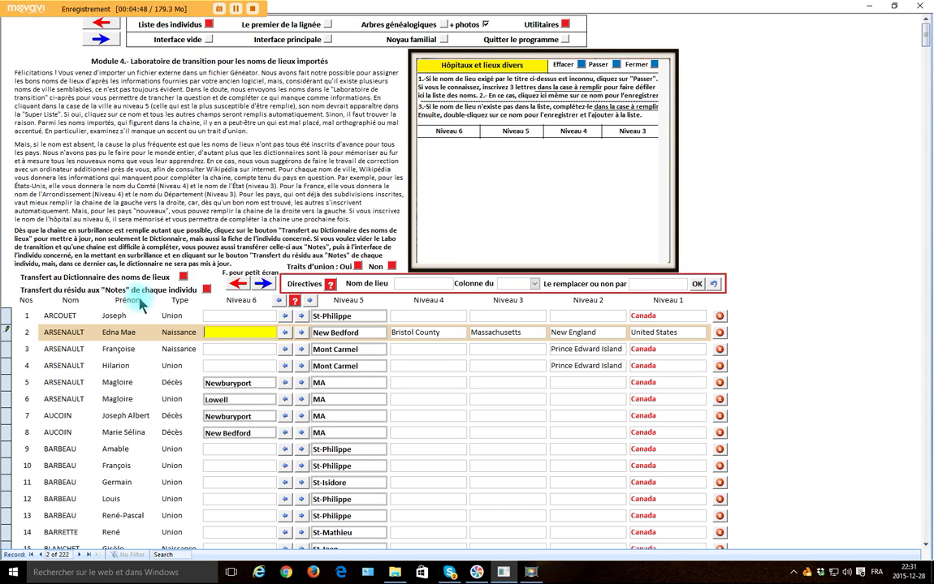
{"action": "left_click", "coordinate": [185, 278]}
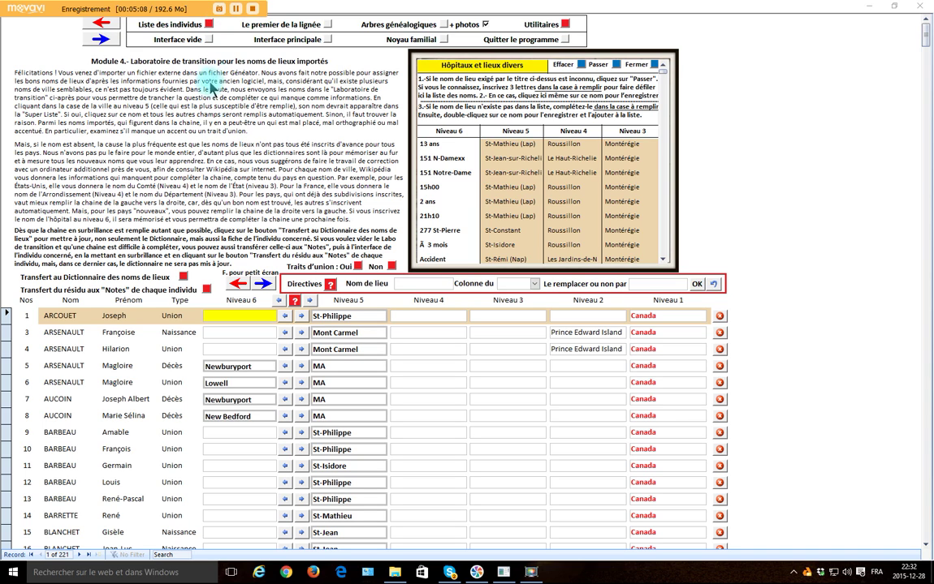
- In record 5, set the country to United States and shift Newburyport to level 5 and MA to level 4
{"action": "left_click", "coordinate": [254, 365]}
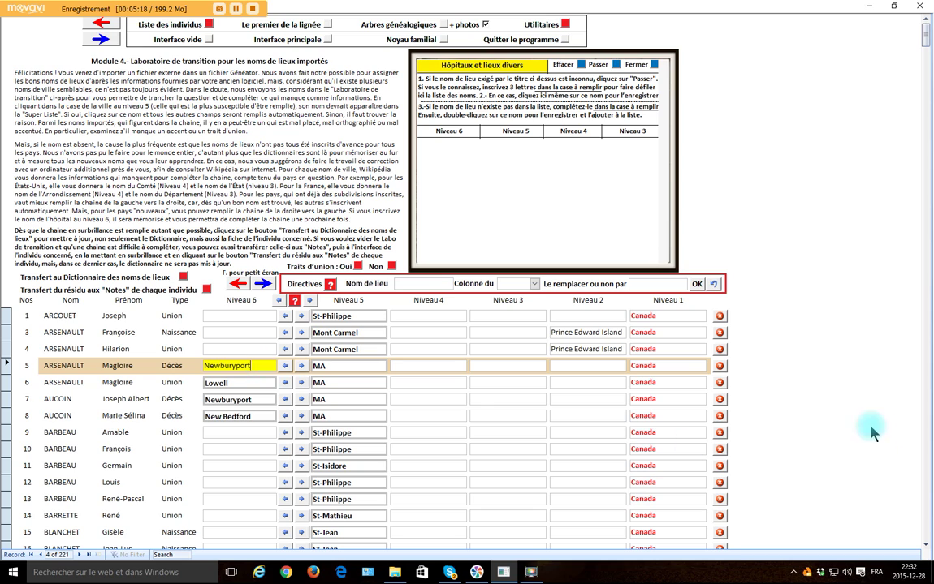
{"action": "left_click", "coordinate": [672, 365]}
{"action": "double_click", "coordinate": [668, 366]}
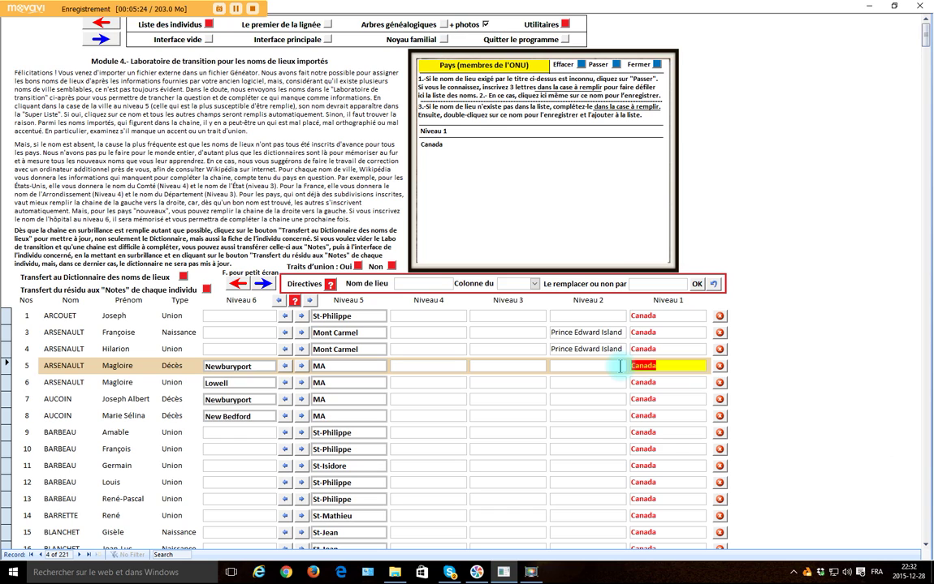
{"action": "type", "text": "u"}
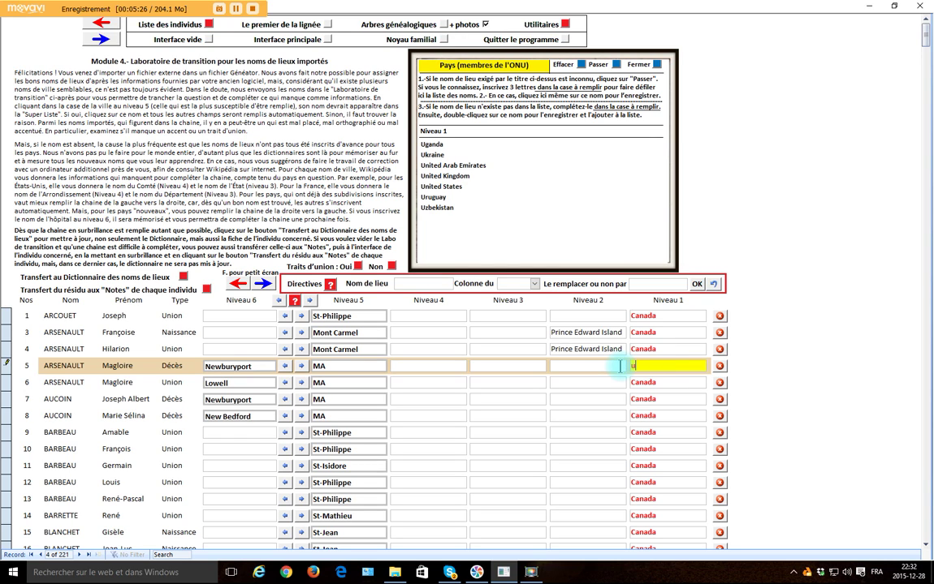
{"action": "left_click", "coordinate": [446, 187]}
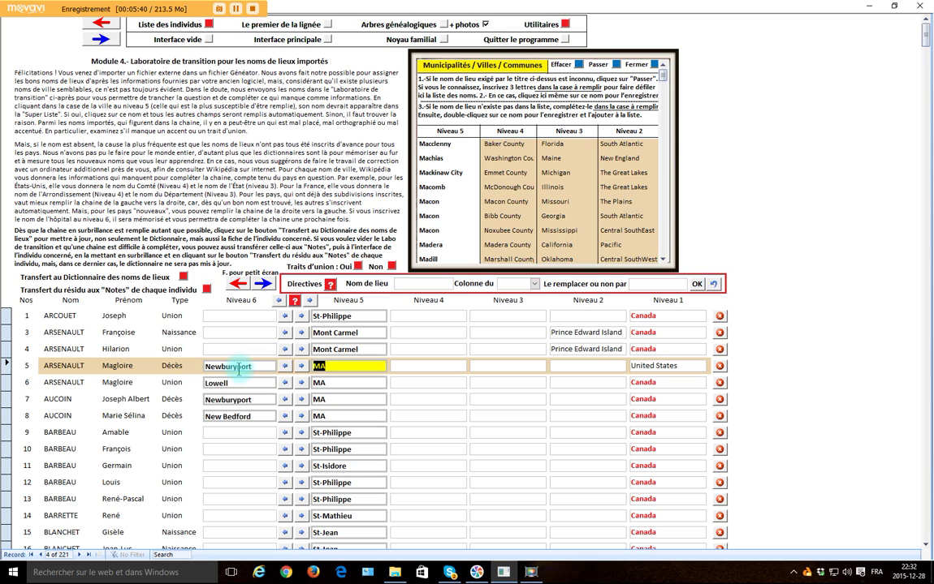
{"action": "left_click", "coordinate": [302, 368]}
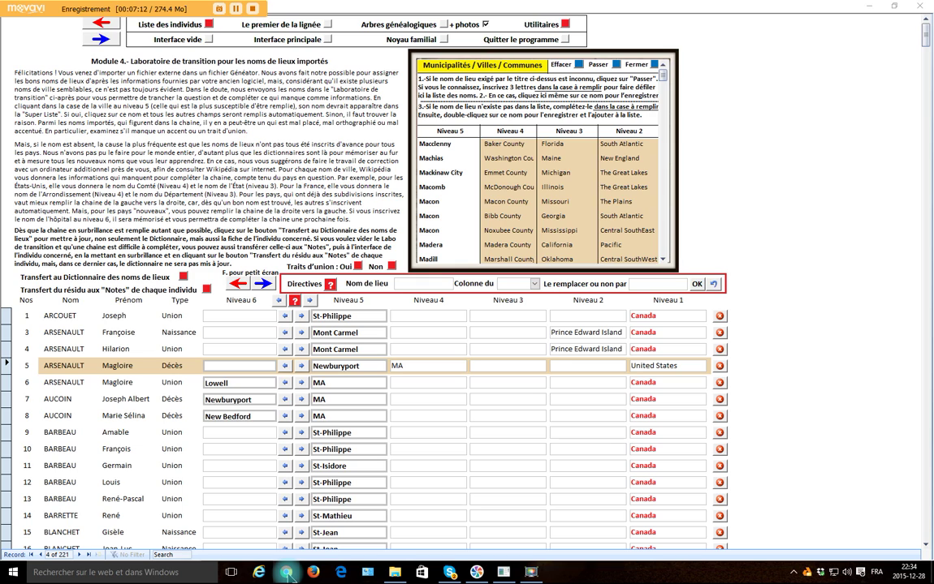
- Search Google in Chrome for newburyport, look through the results for its county, and close the browser
{"action": "left_click", "coordinate": [287, 573]}
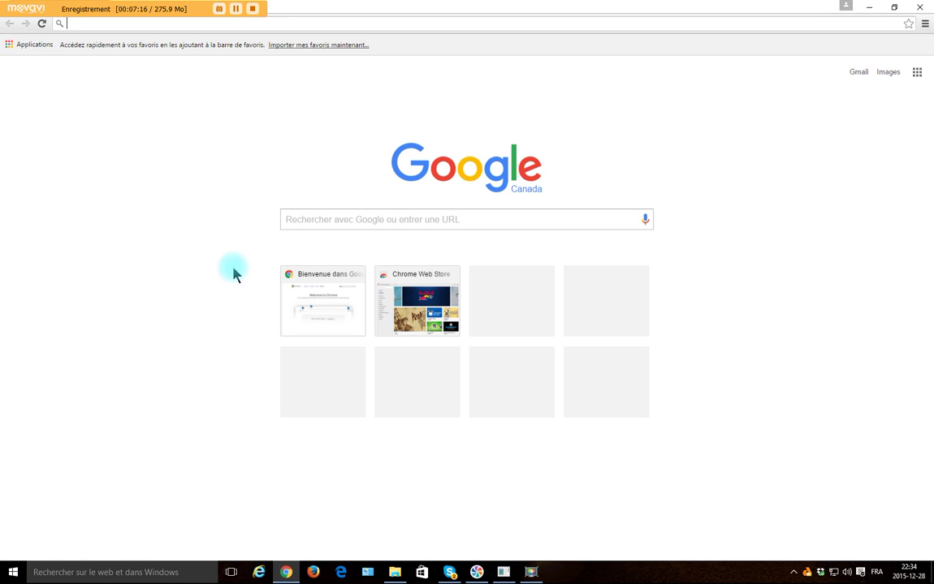
{"action": "left_click", "coordinate": [300, 219]}
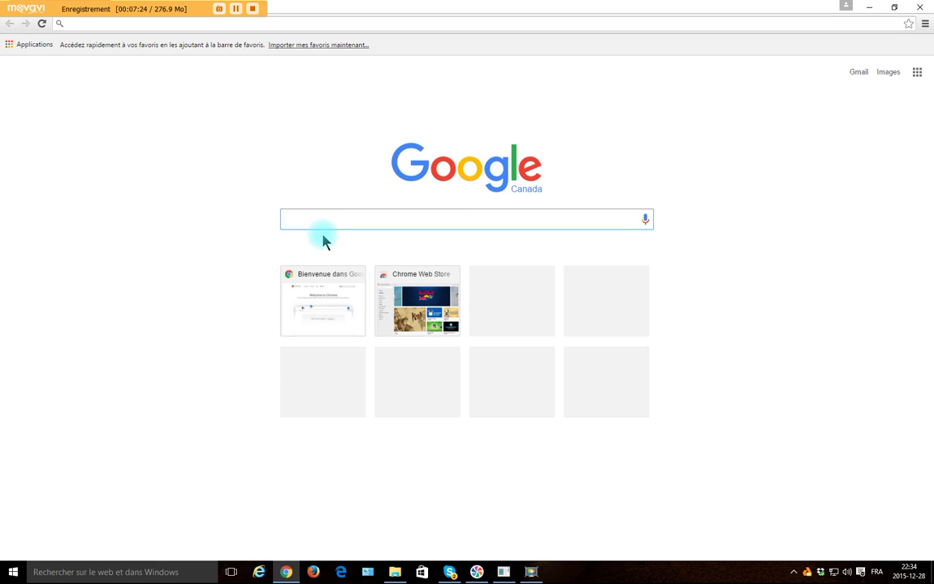
{"action": "type", "text": "new"}
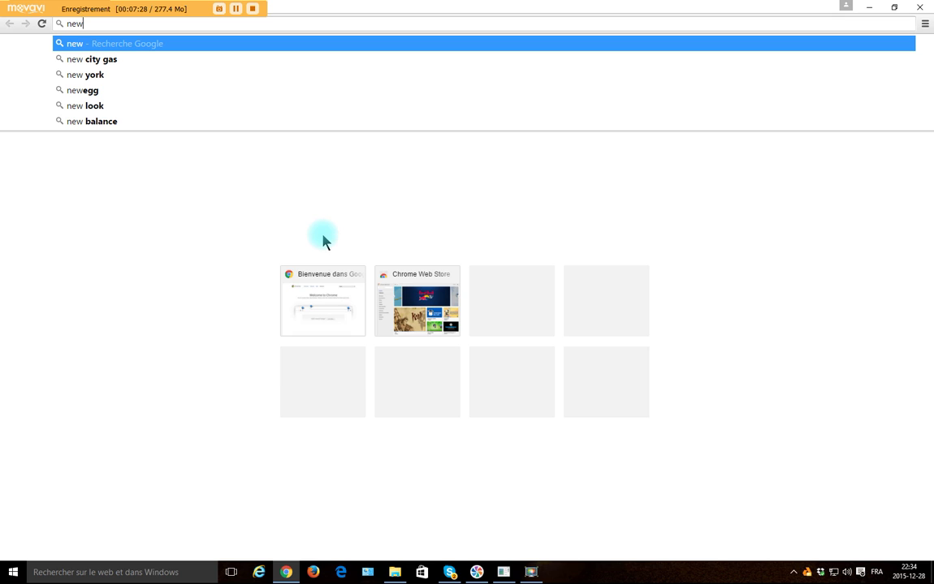
{"action": "type", "text": "bu"}
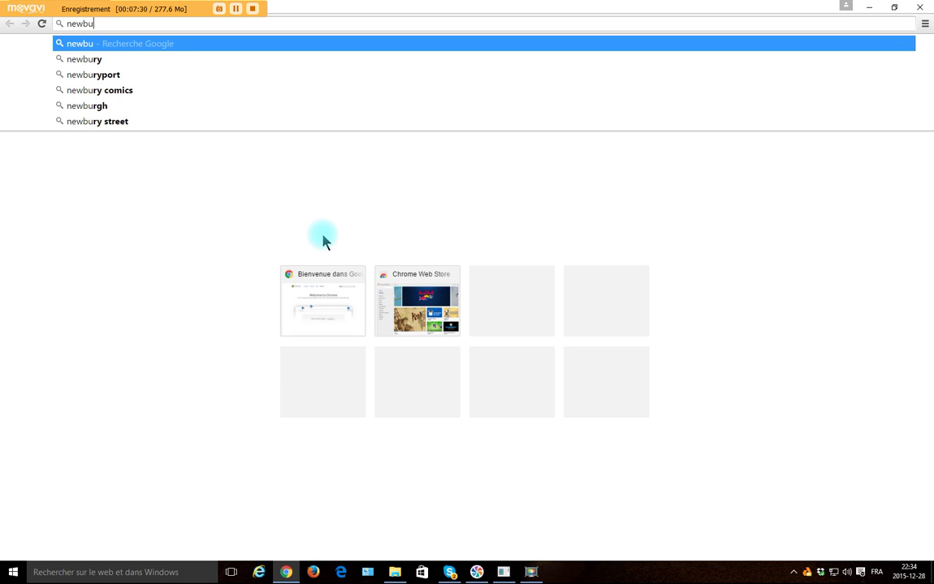
{"action": "type", "text": "ryport"}
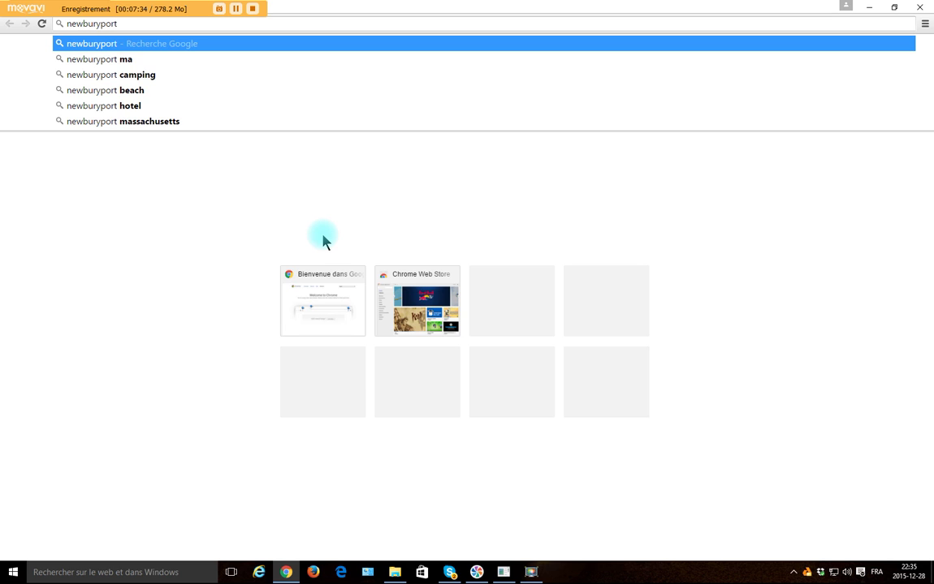
{"action": "key", "text": "Return"}
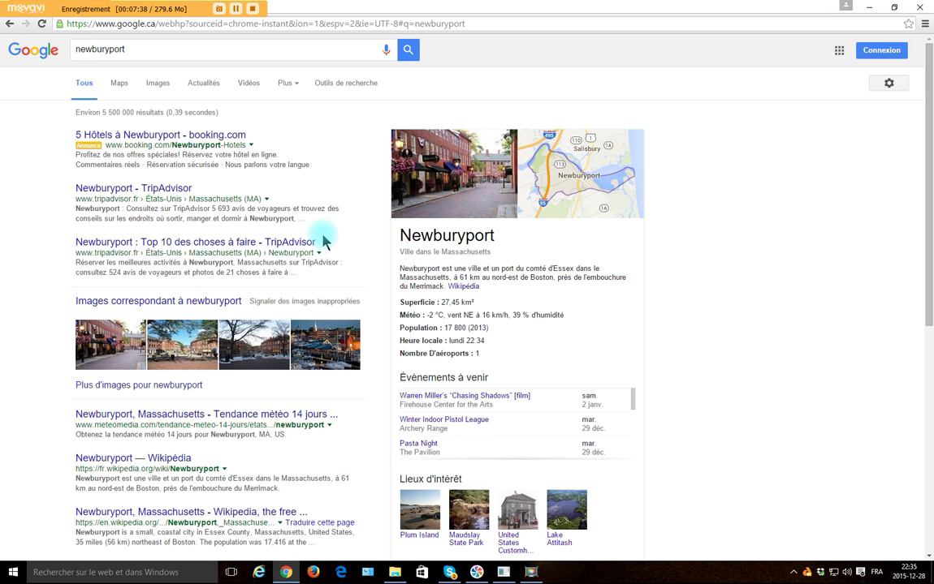
{"action": "scroll", "coordinate": [234, 390], "scroll_direction": "down", "scroll_amount": 3}
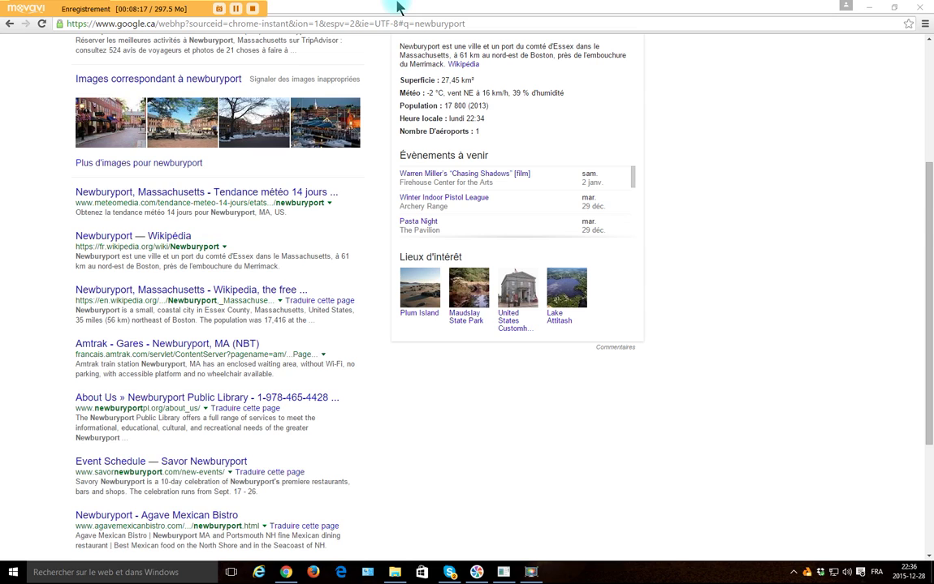
{"action": "left_click", "coordinate": [921, 7]}
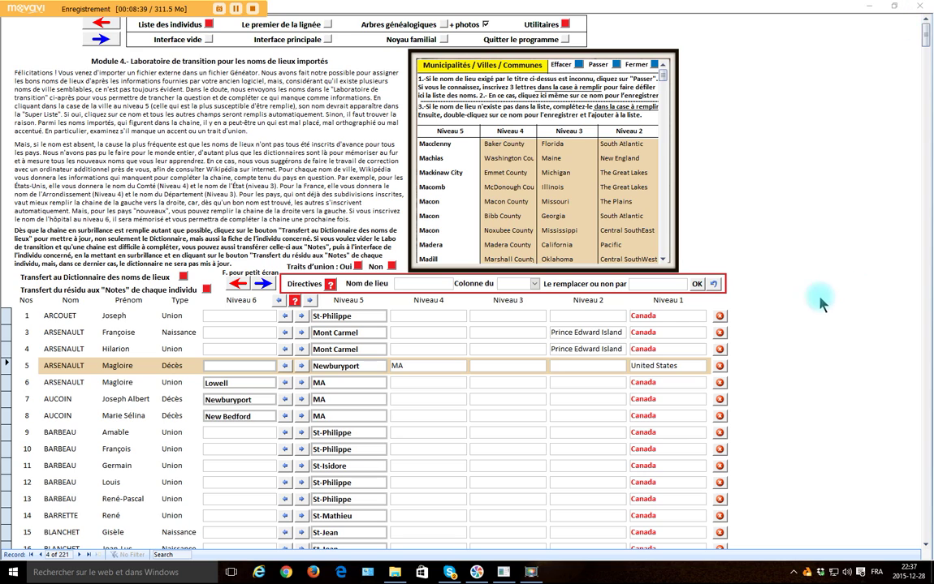
- Replace record 5's level 4 entry with Essex County in Massachusetts, New England, looking it up with "es"
{"action": "left_click", "coordinate": [397, 366]}
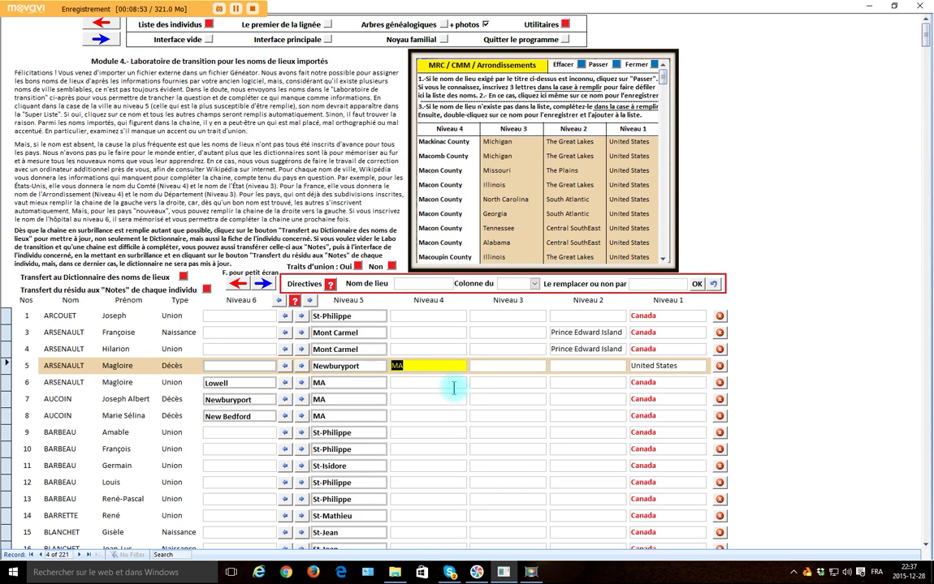
{"action": "type", "text": "es"}
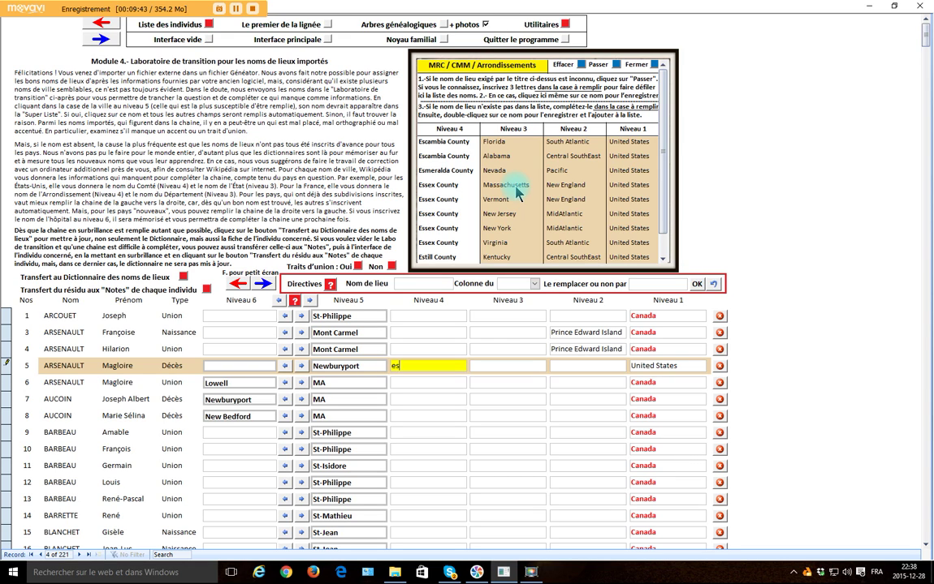
{"action": "double_click", "coordinate": [448, 185]}
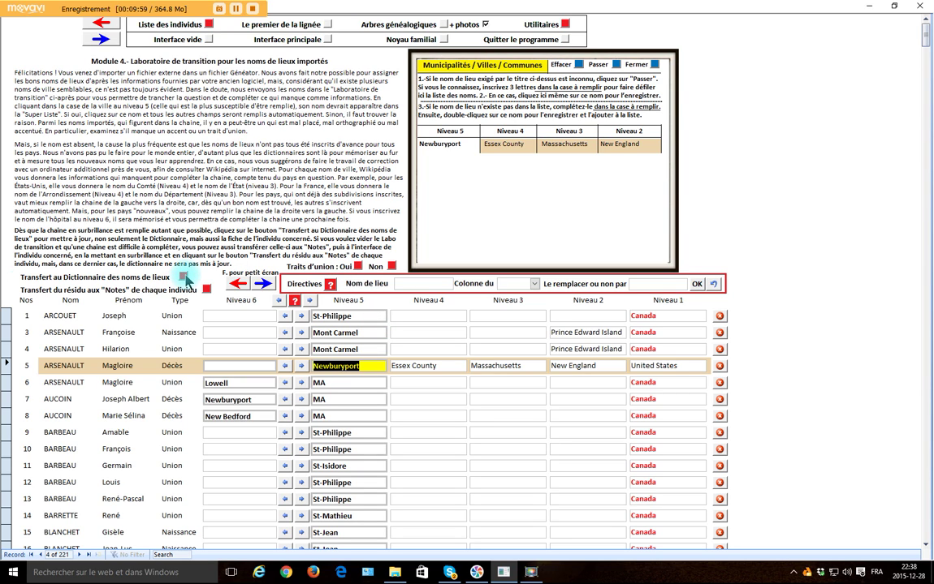
- Transfer record 5's place chain to the place-name dictionary and apply the same correction to the identical records
{"action": "left_click", "coordinate": [186, 278]}
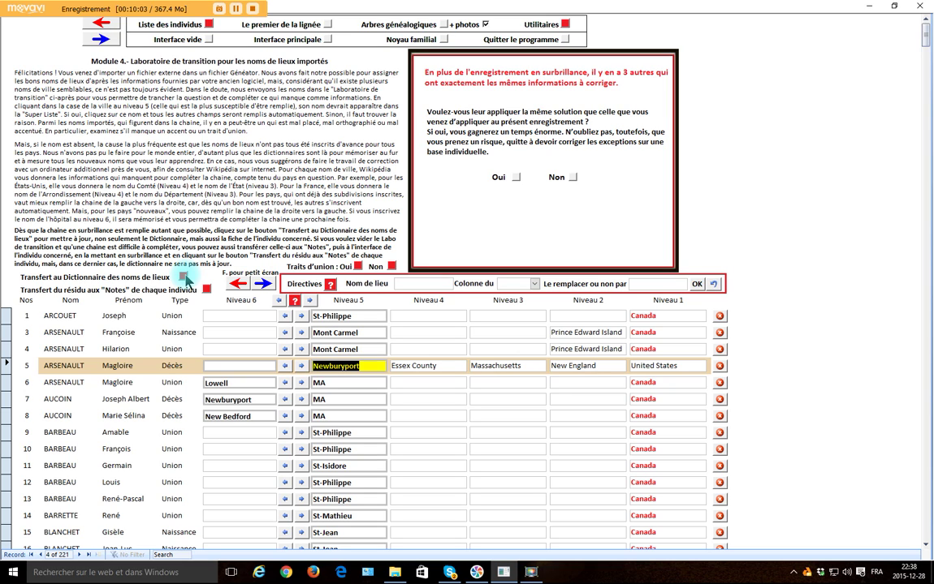
{"action": "left_click", "coordinate": [516, 178]}
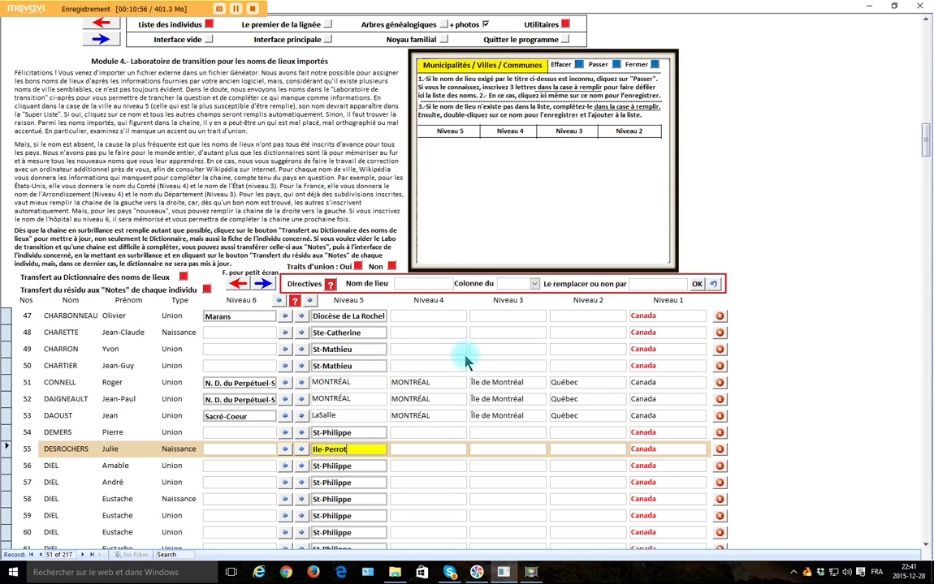
- Search Google in Chrome for ile perrot, check its official name and region, and close the browser
{"action": "left_click", "coordinate": [287, 574]}
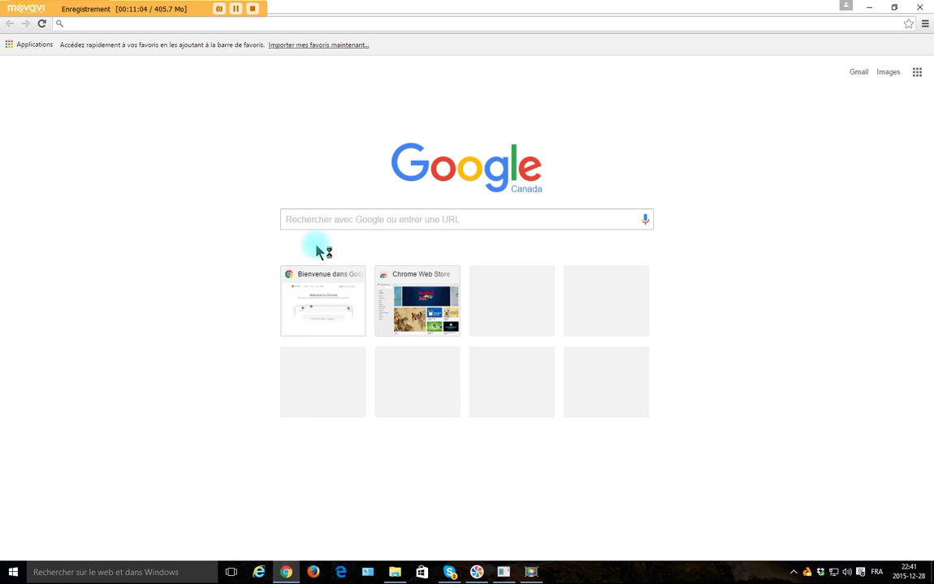
{"action": "left_click", "coordinate": [323, 220]}
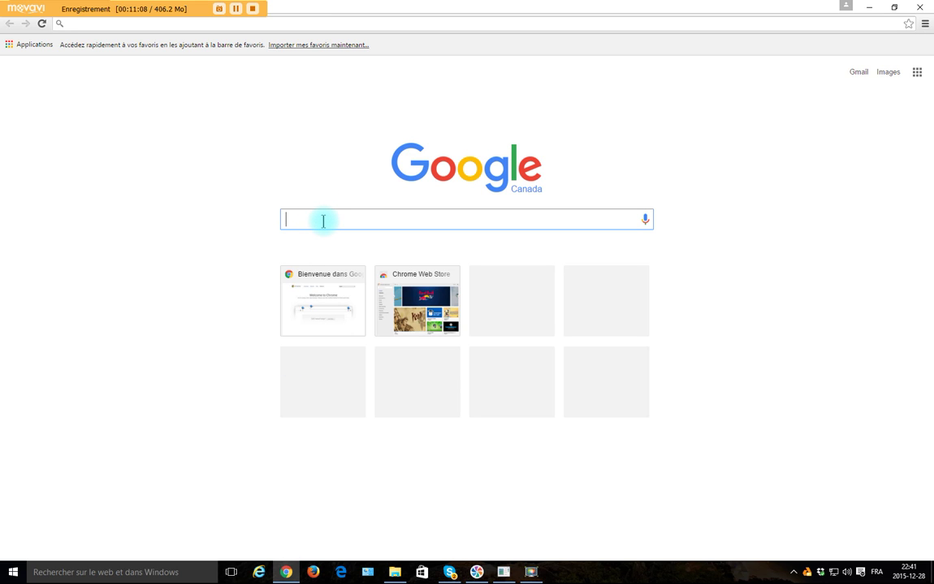
{"action": "type", "text": "ile"}
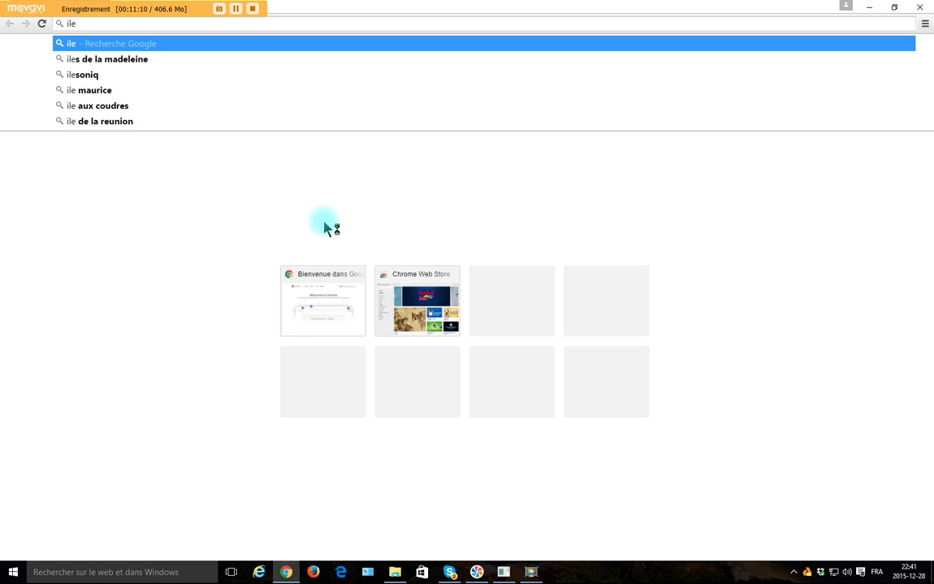
{"action": "type", "text": "perr"}
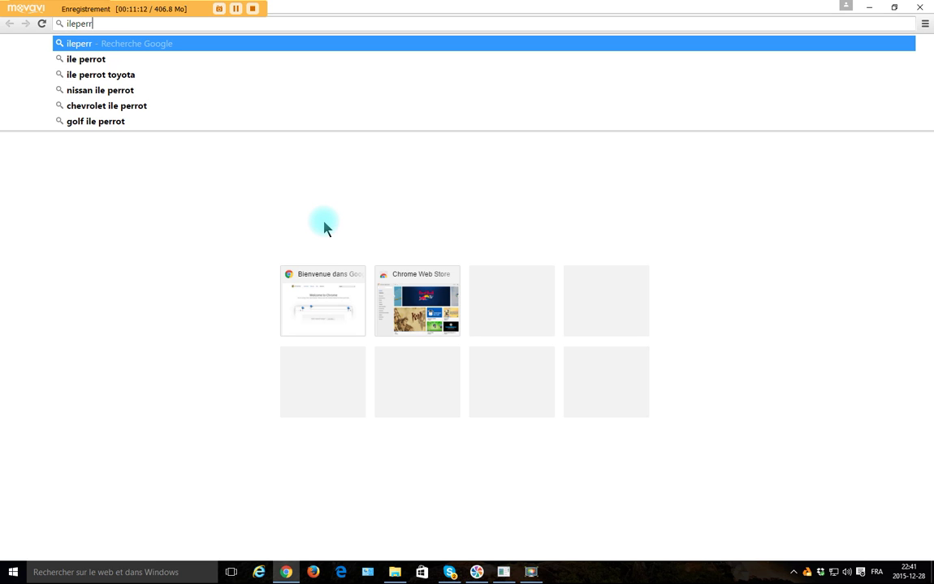
{"action": "left_click", "coordinate": [93, 63]}
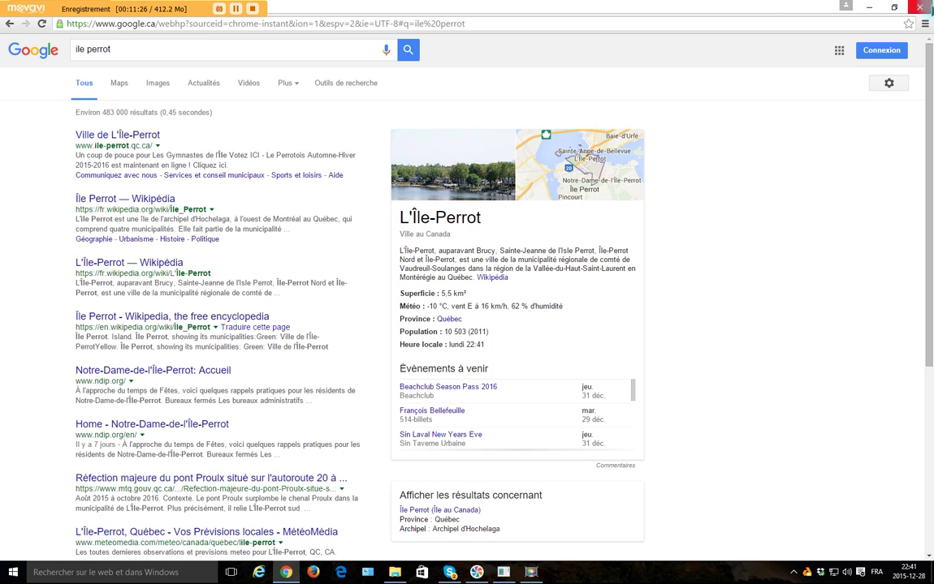
{"action": "left_click", "coordinate": [925, 8]}
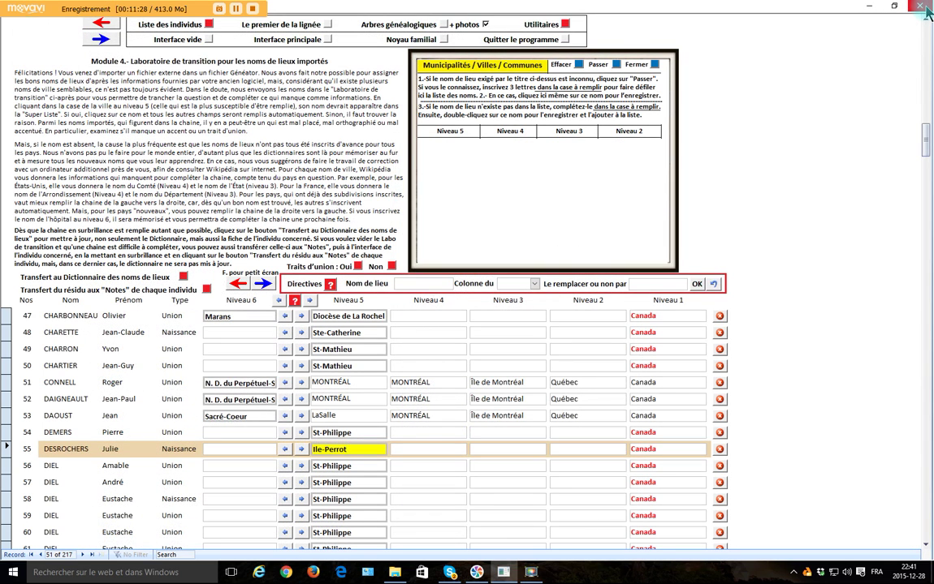
- Correct record 55's level 5 entry to L'Île-Perrot in Vaudreuil-Soulanges, Montérégie, and transfer the chain to the place-name dictionary
{"action": "left_click", "coordinate": [313, 449]}
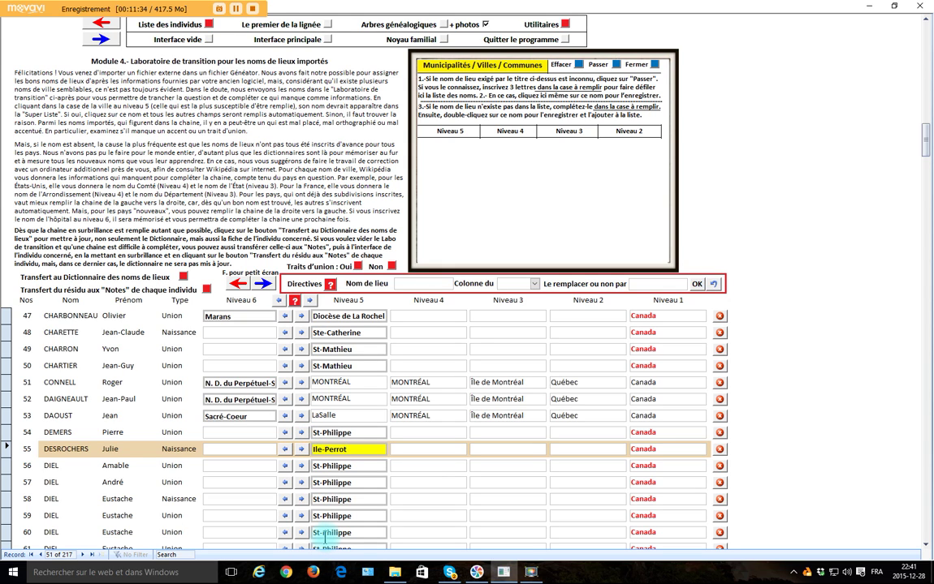
{"action": "type", "text": "L'"}
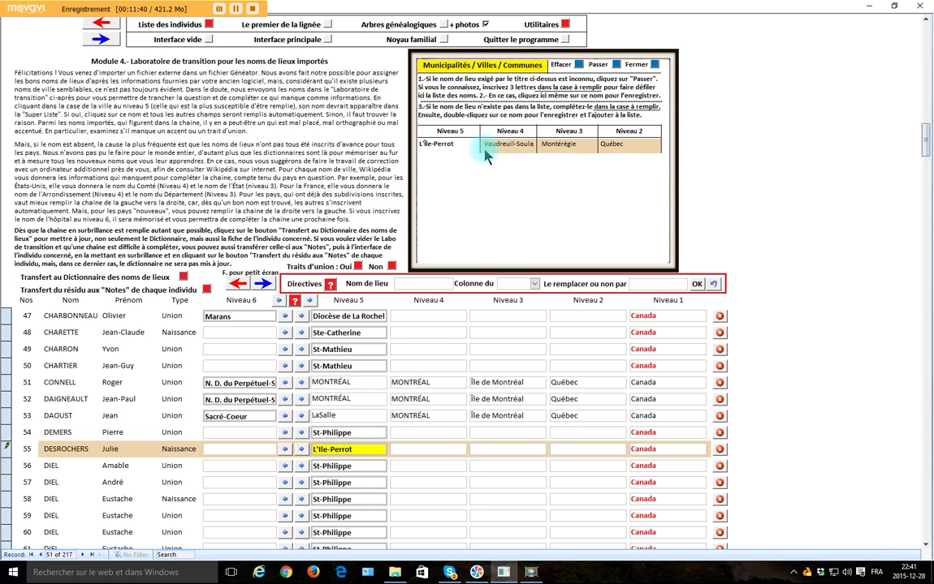
{"action": "left_click", "coordinate": [432, 144]}
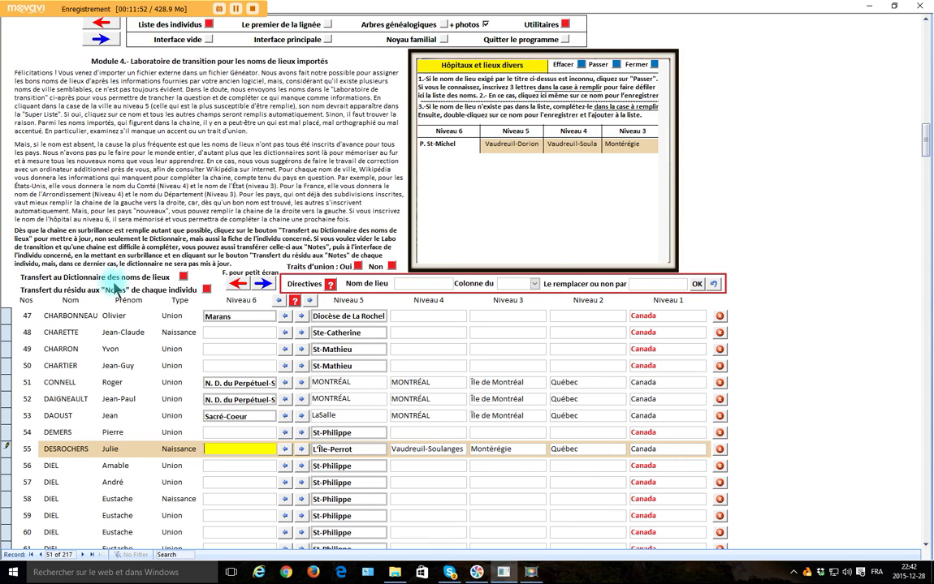
{"action": "left_click", "coordinate": [183, 280]}
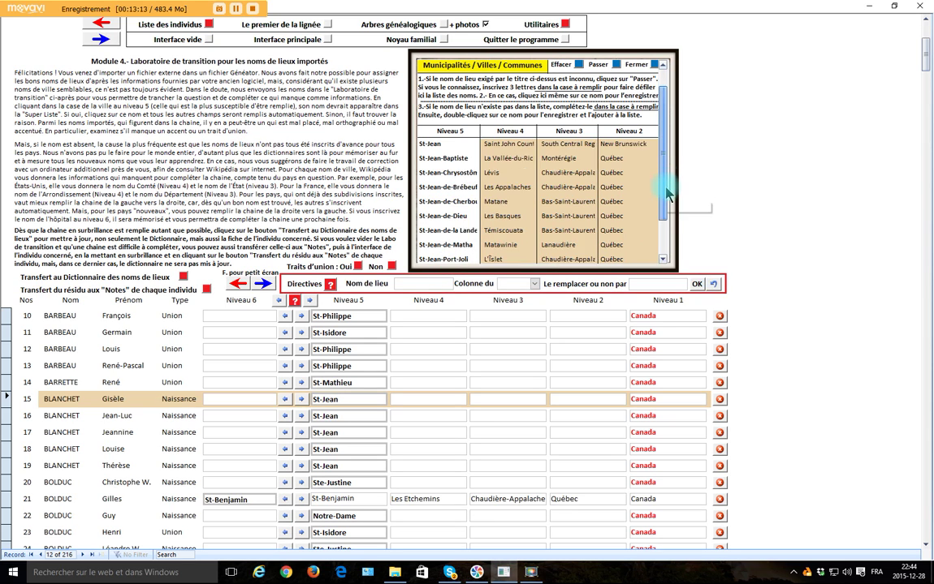
- Complete record 15 with St-Jean-sur-Richelieu in Le Haut-Richelieu, transfer it to the dictionary and apply the same correction to the identical records
{"action": "scroll", "coordinate": [495, 243], "scroll_direction": "down", "scroll_amount": 3}
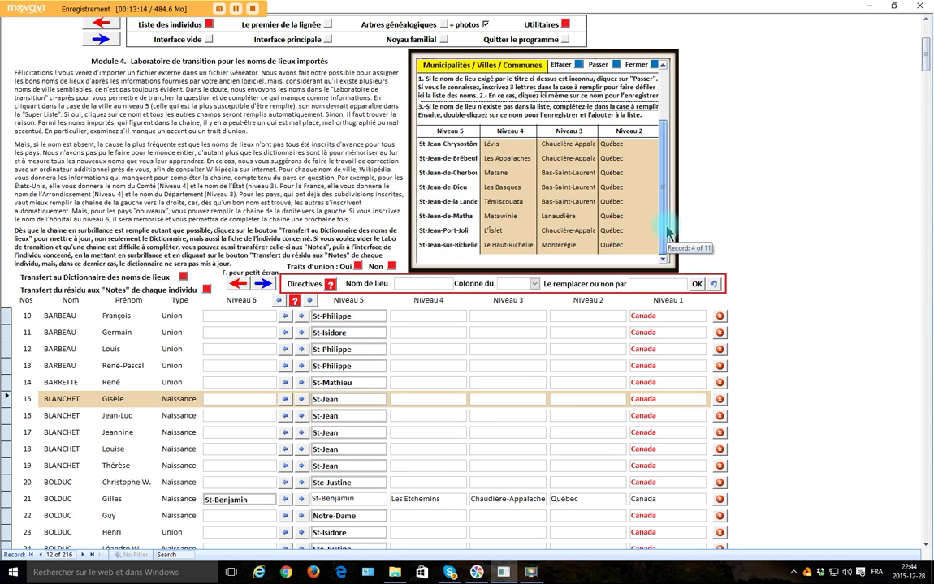
{"action": "double_click", "coordinate": [436, 245]}
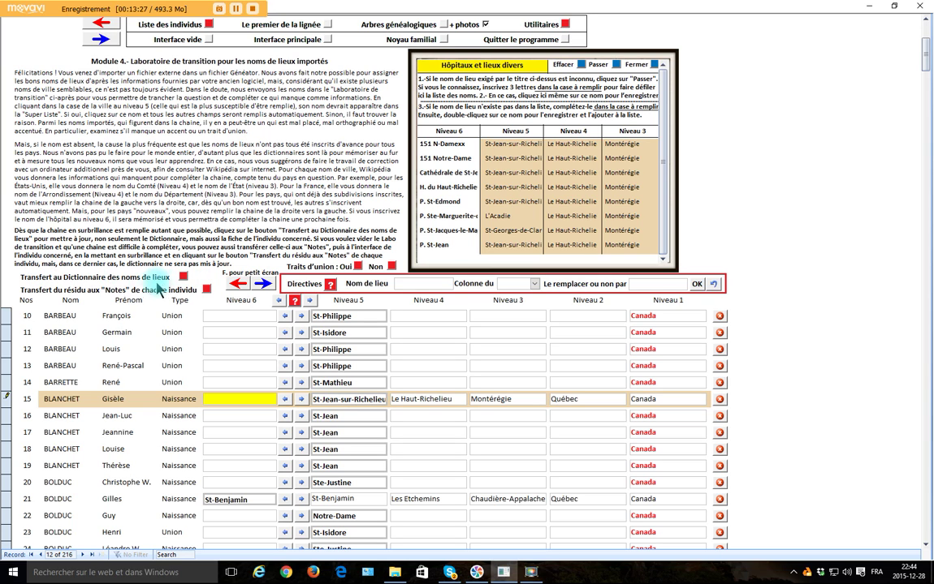
{"action": "left_click", "coordinate": [183, 278]}
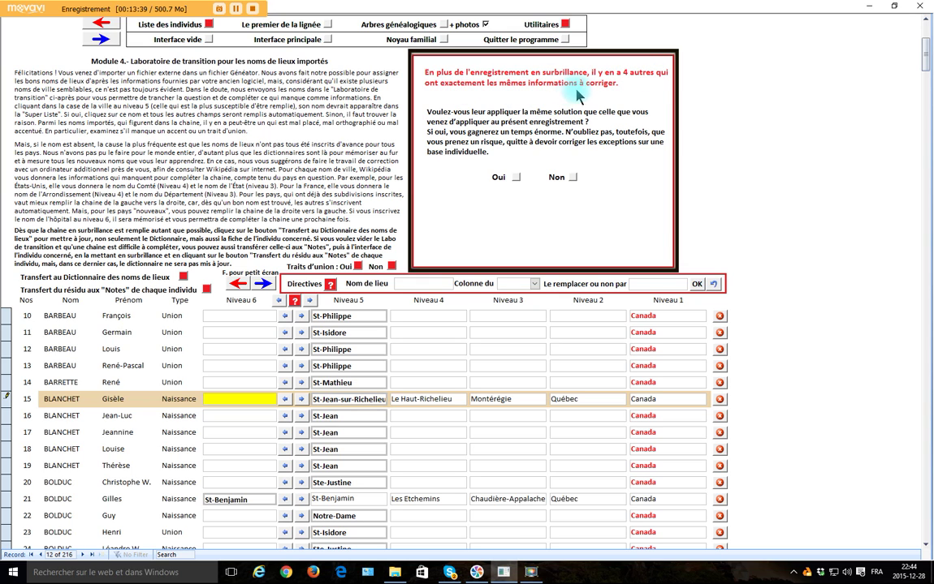
{"action": "left_click", "coordinate": [517, 178]}
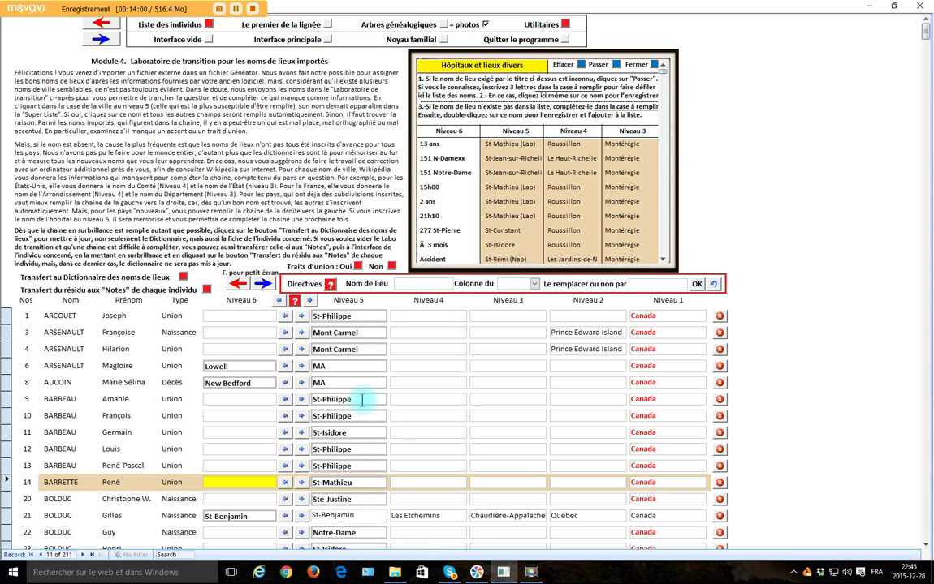
- Complete record 9 with St-Philippe in Roussillon, Montérégie, transfer it to the dictionary and apply the same correction to the identical records
{"action": "left_click", "coordinate": [362, 399]}
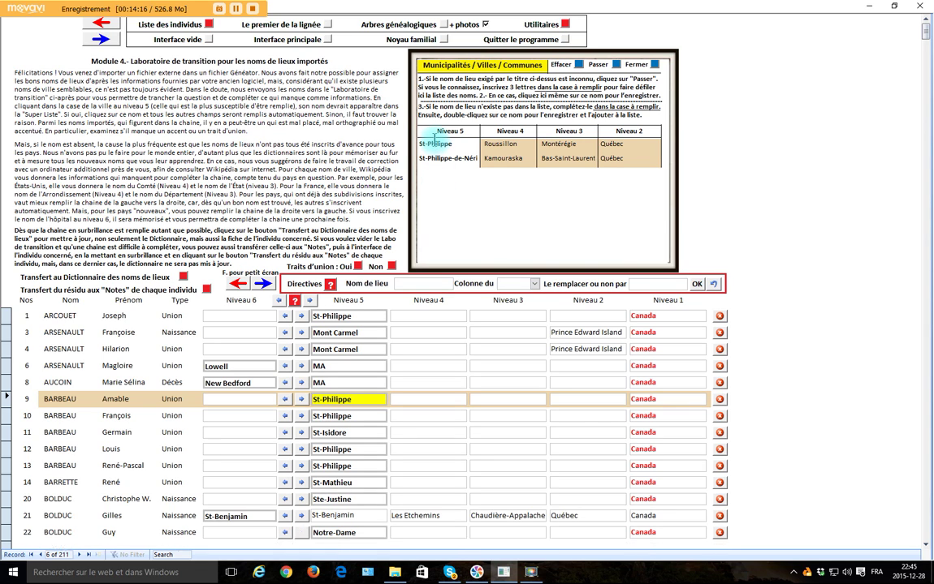
{"action": "left_click", "coordinate": [437, 144]}
{"action": "left_click", "coordinate": [437, 144]}
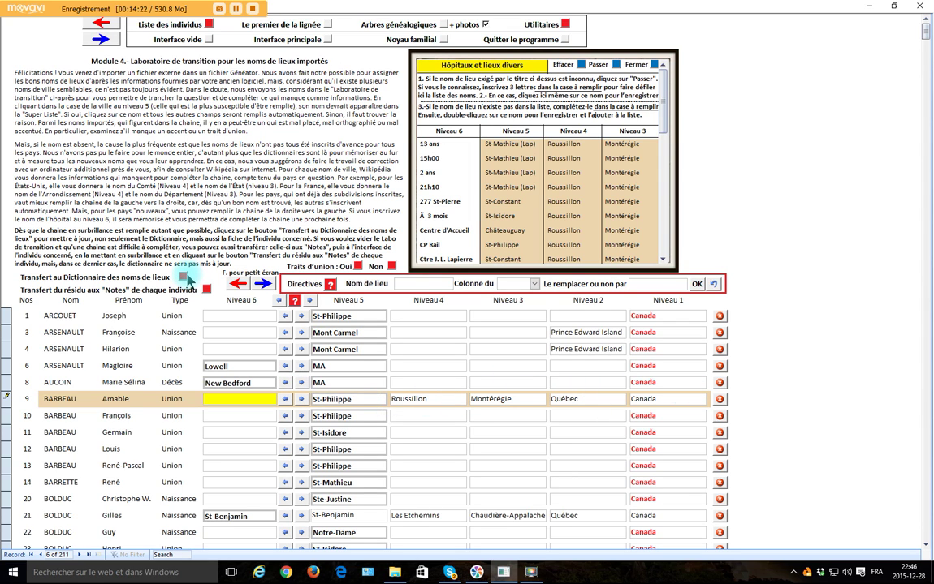
{"action": "left_click", "coordinate": [184, 277]}
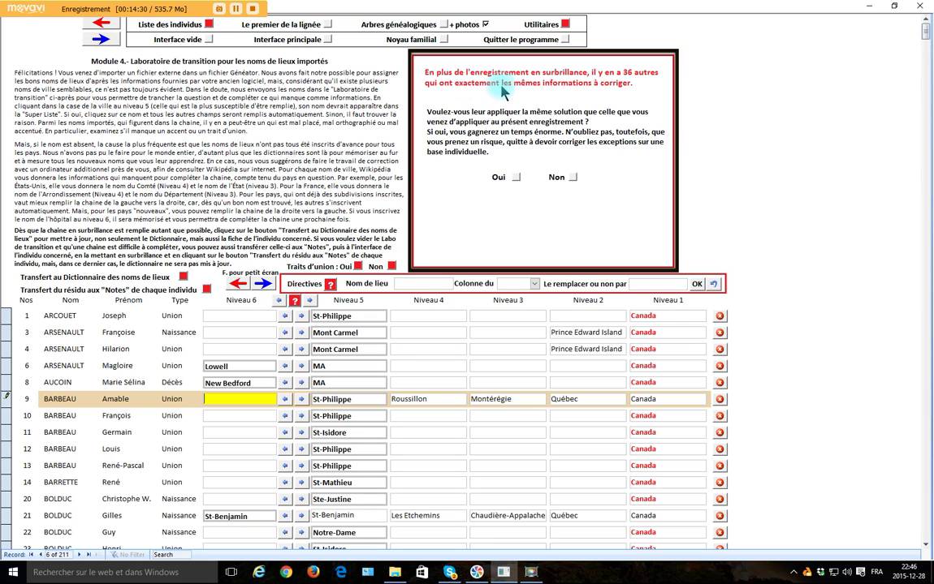
{"action": "left_click", "coordinate": [517, 178]}
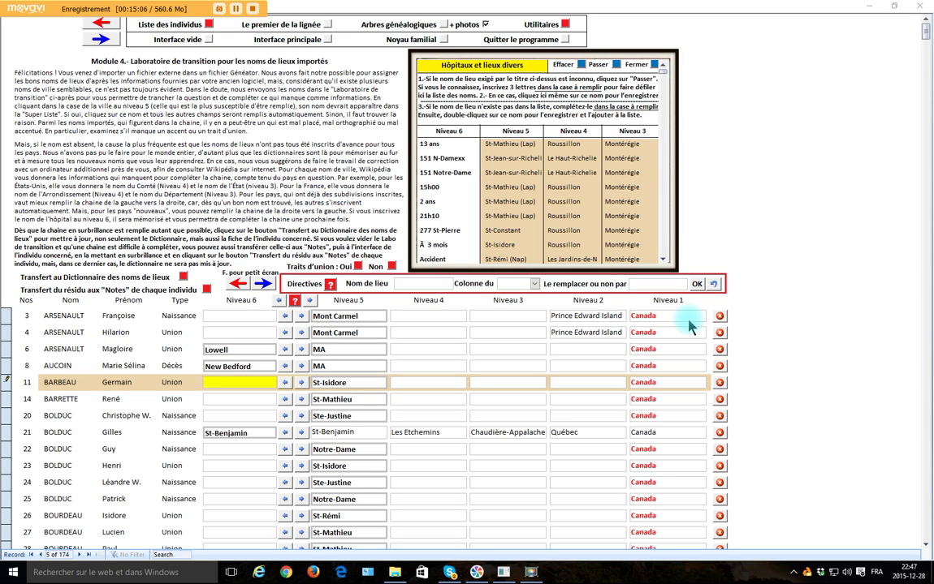
- Hyphenate Mont Carmel in record 3, complete it with Prince County, Western Region, and transfer the chain to the dictionary
{"action": "left_click", "coordinate": [377, 316]}
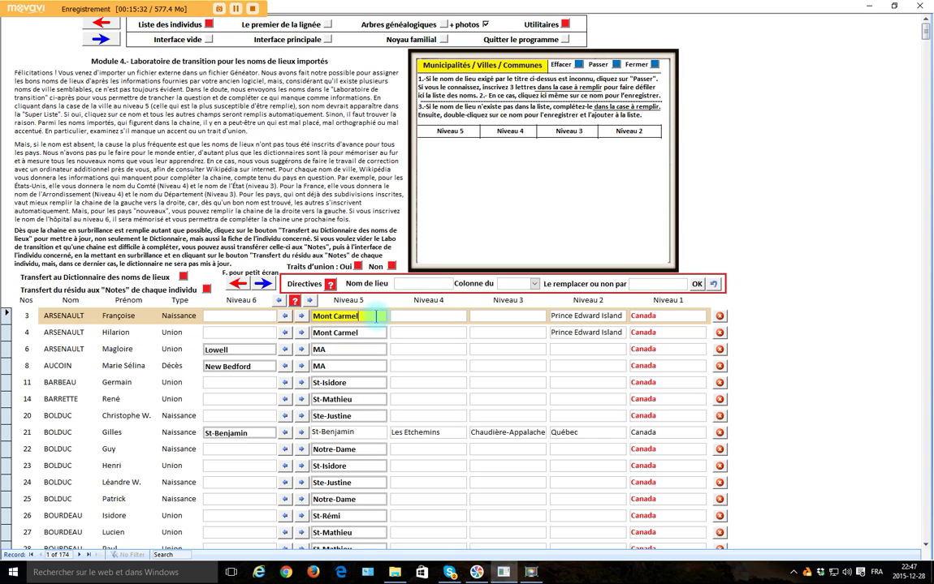
{"action": "left_click", "coordinate": [358, 267]}
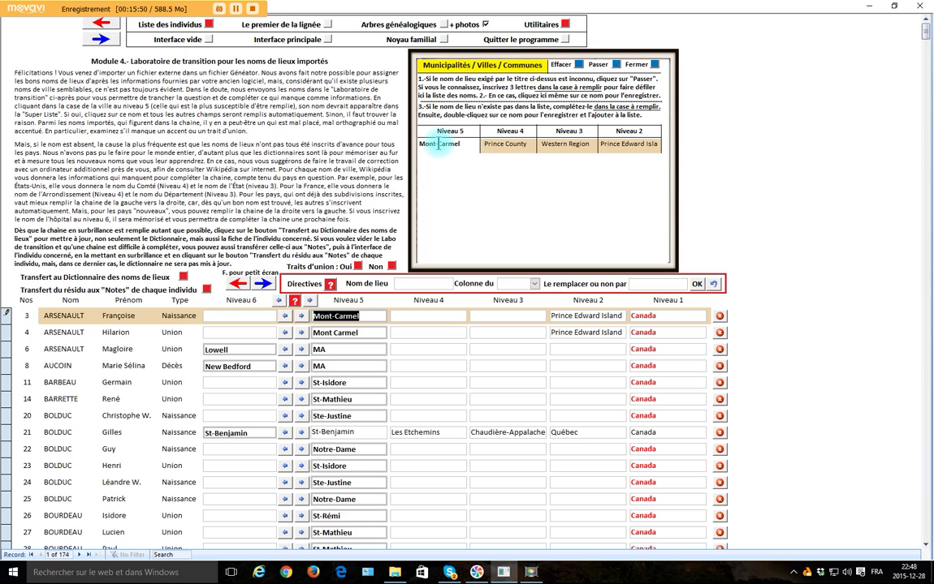
{"action": "double_click", "coordinate": [439, 143]}
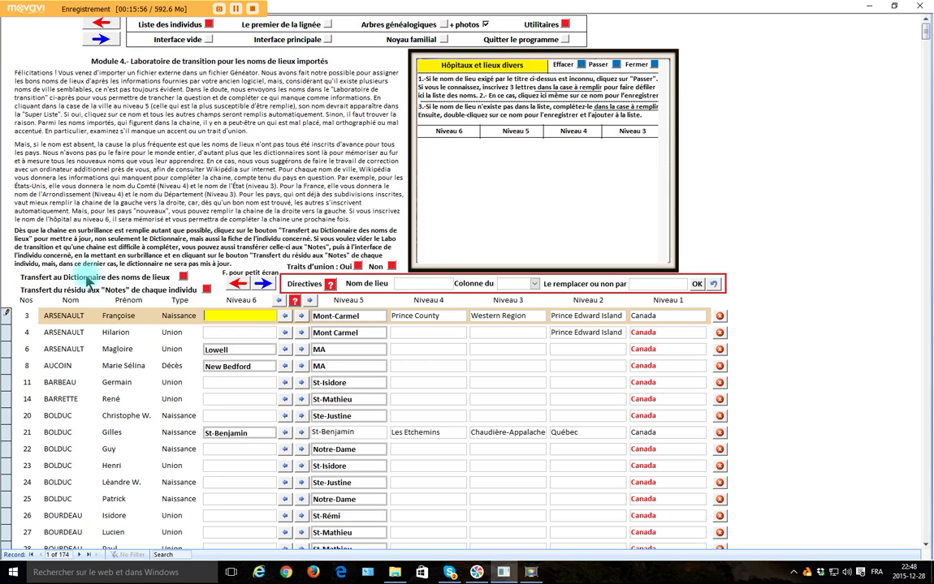
{"action": "left_click", "coordinate": [185, 279]}
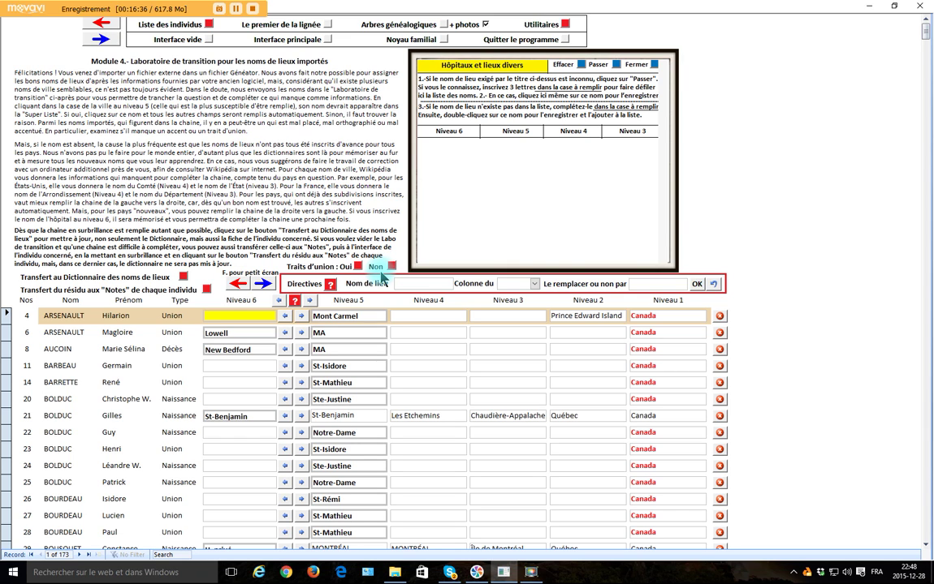
- Change record 32's level 6 entry to H. de Verdun, complete its chain, and transfer it to the dictionary with the identical records
{"action": "key", "text": "Page_Down"}
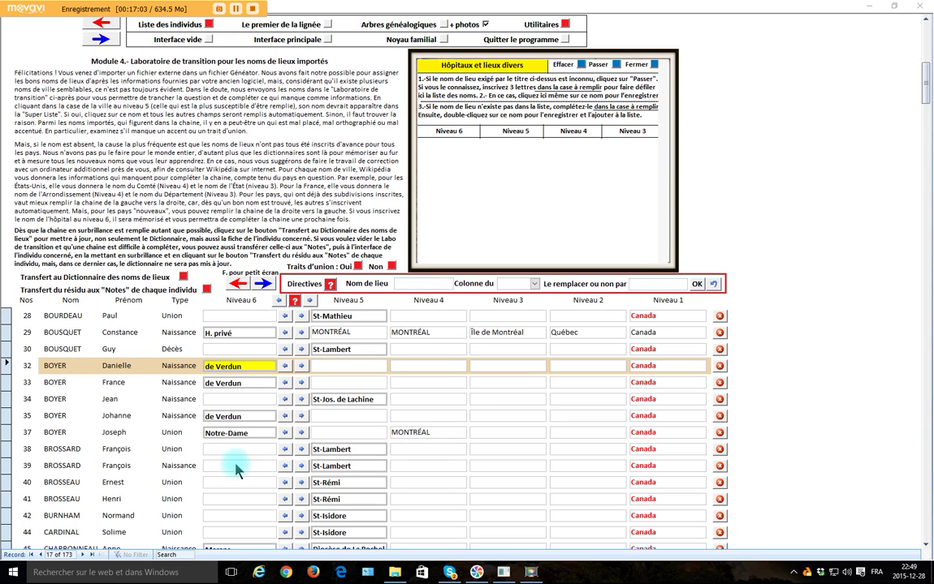
{"action": "left_click", "coordinate": [206, 371]}
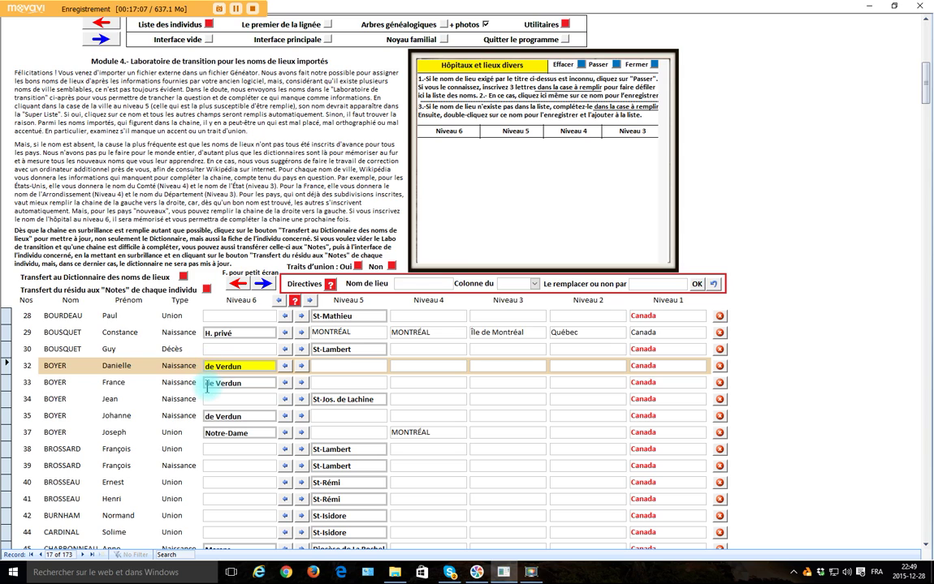
{"action": "type", "text": "H."}
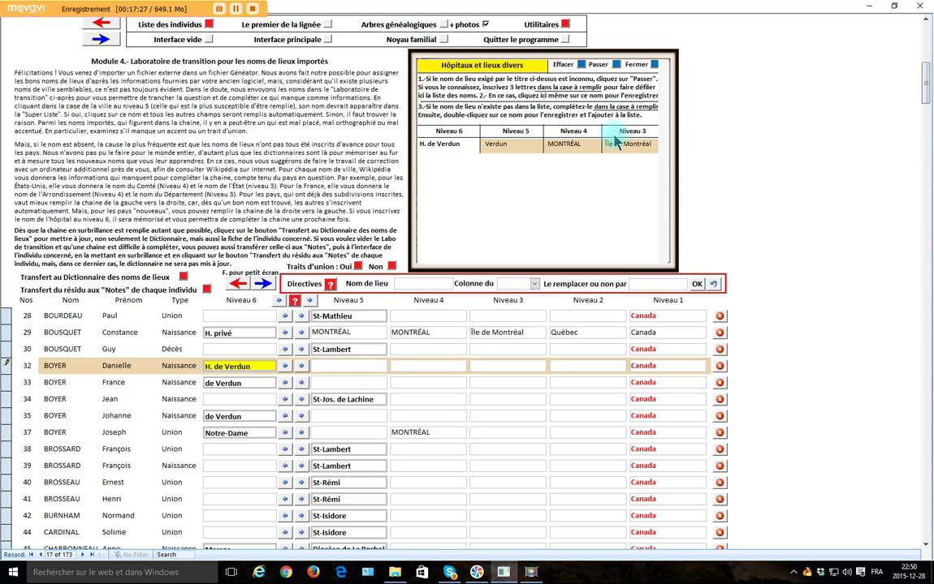
{"action": "double_click", "coordinate": [443, 144]}
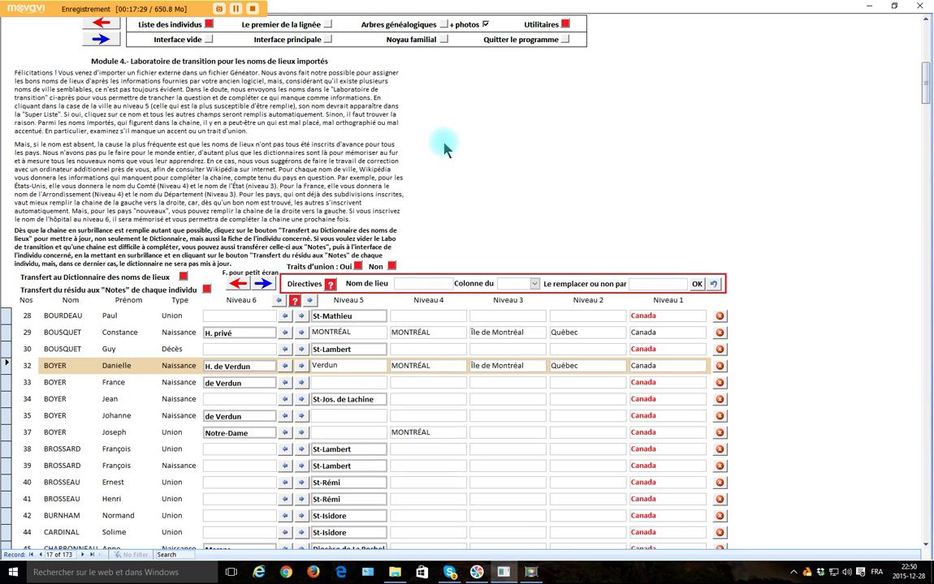
{"action": "left_click", "coordinate": [185, 277]}
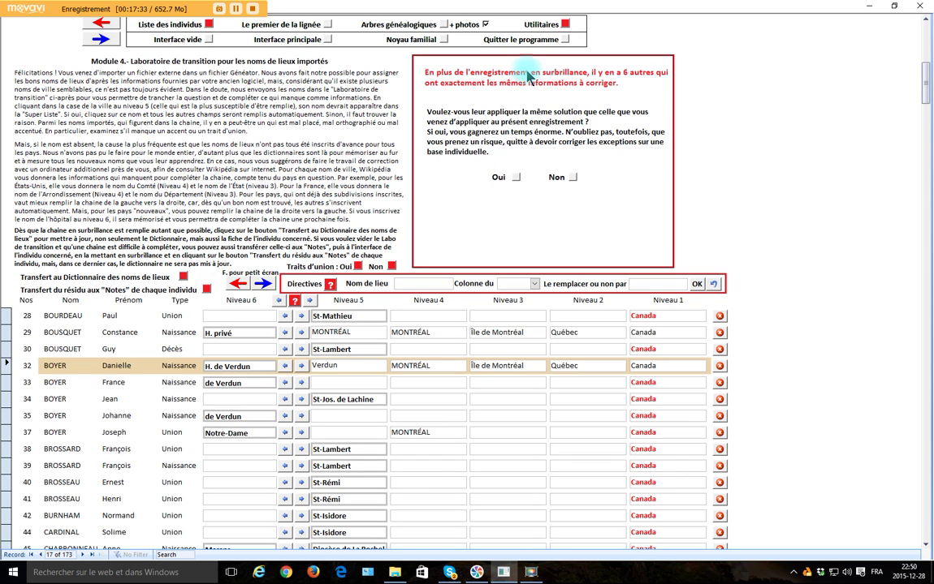
{"action": "left_click", "coordinate": [515, 177]}
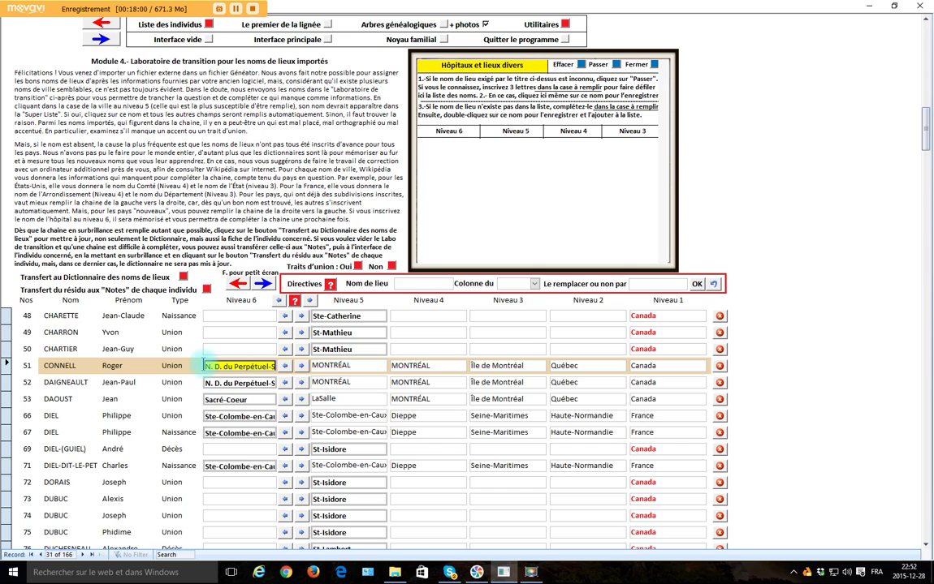
- Prefix record 51's level 6 parish with "P.", hyphenate it, complete the chain with Le Sud-Ouest, MONTRÉAL, and transfer it to the dictionary
{"action": "type", "text": "P."}
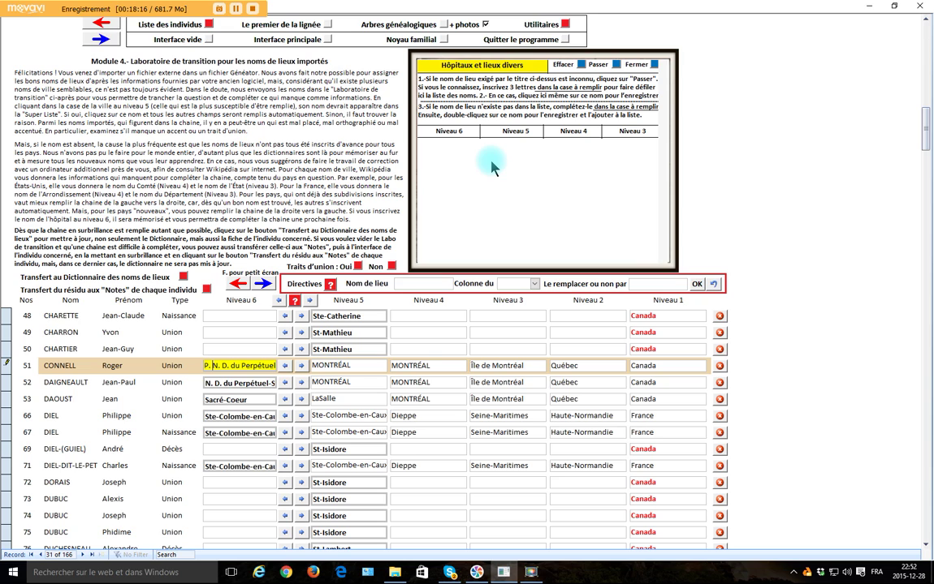
{"action": "left_click", "coordinate": [358, 266]}
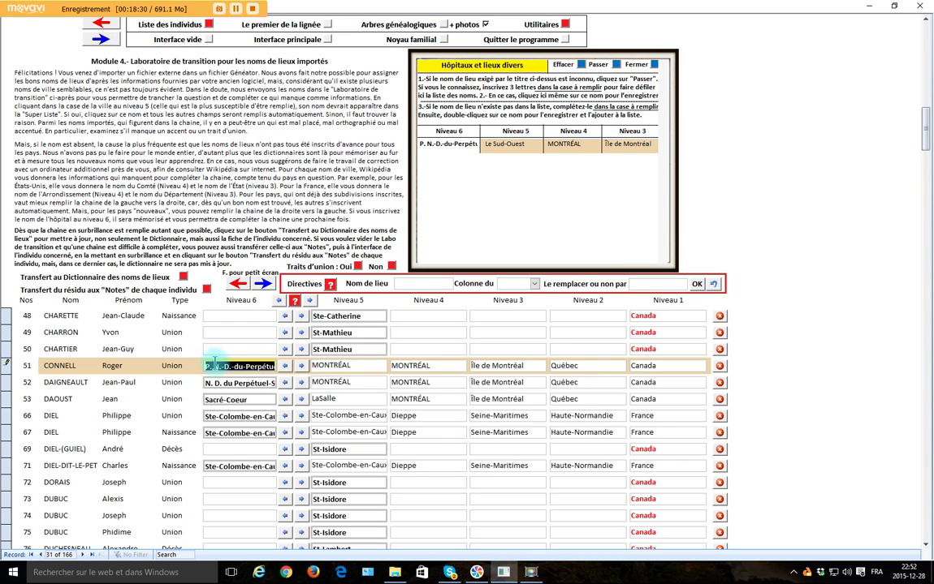
{"action": "left_click_drag", "start_coordinate": [231, 366], "coordinate": [241, 365]}
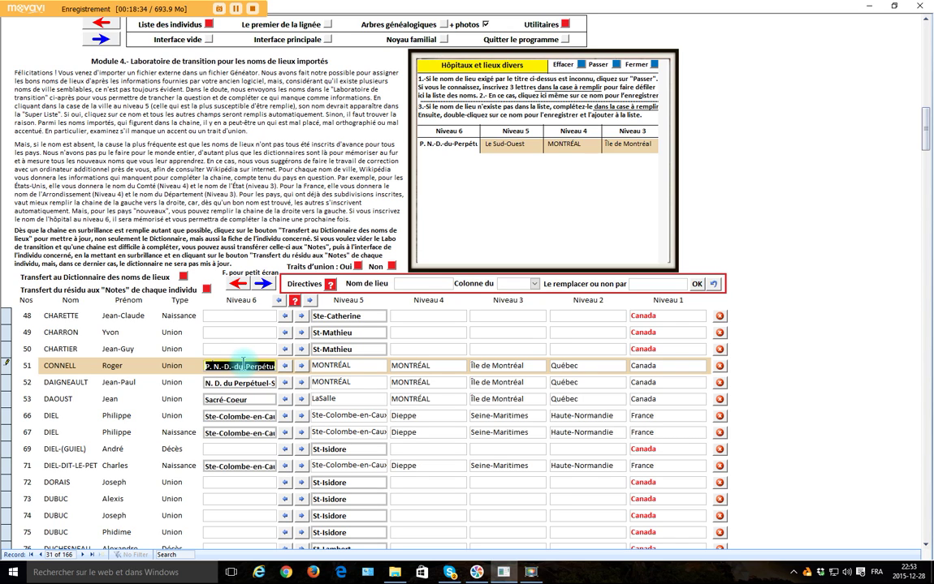
{"action": "double_click", "coordinate": [443, 143]}
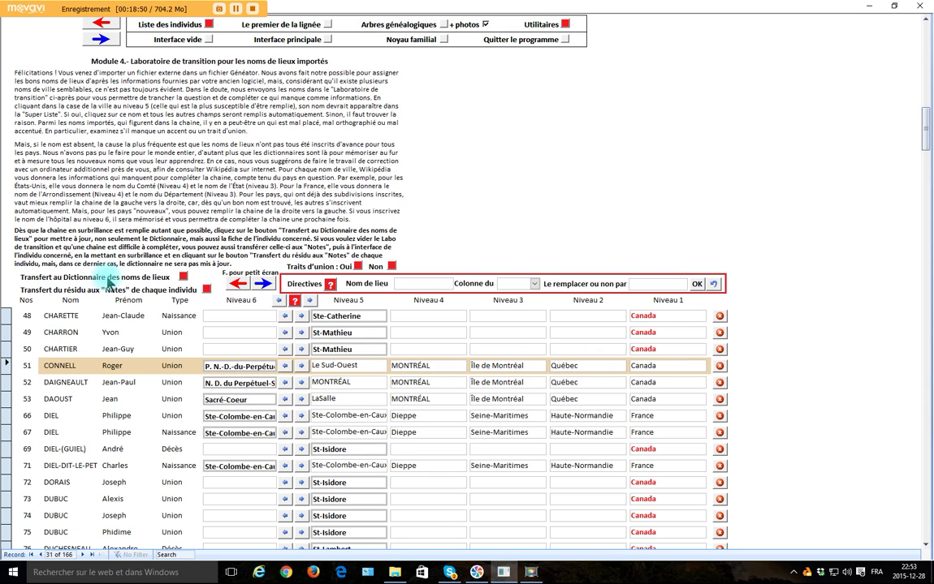
{"action": "left_click", "coordinate": [184, 277]}
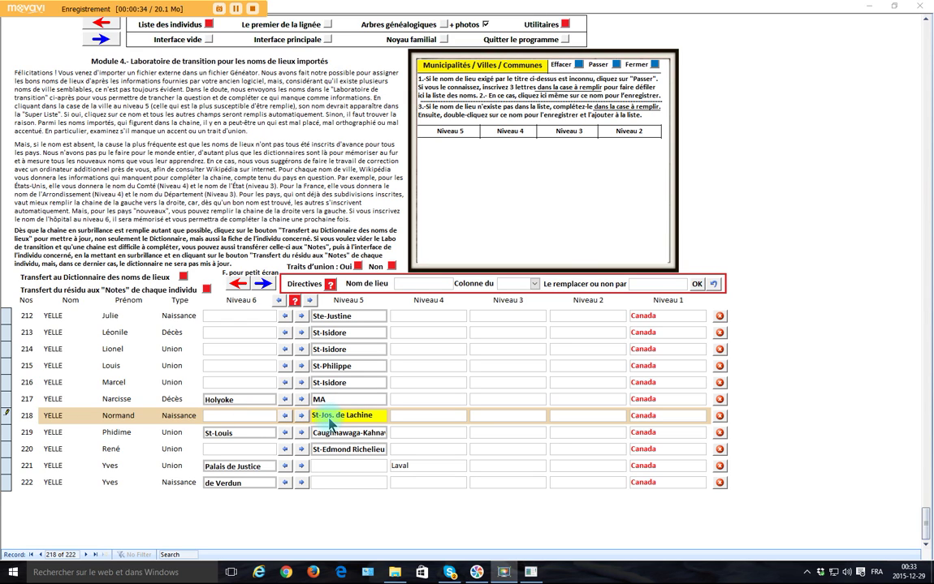
- Move record 218's hospital name from level 5 to level 6 and rewrite it as "H. St-Joseph de Lachine"
{"action": "left_click", "coordinate": [286, 416]}
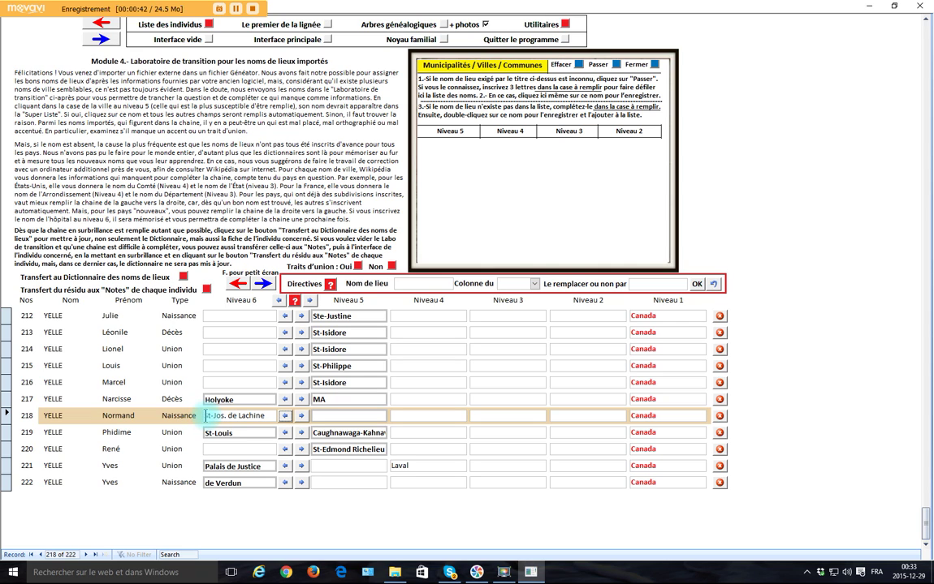
{"action": "left_click", "coordinate": [241, 417]}
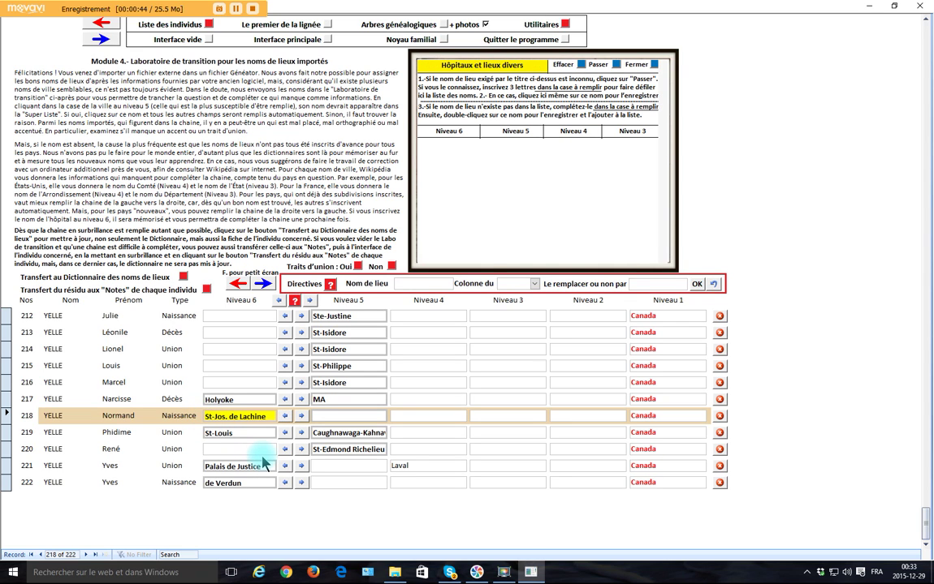
{"action": "type", "text": "H."}
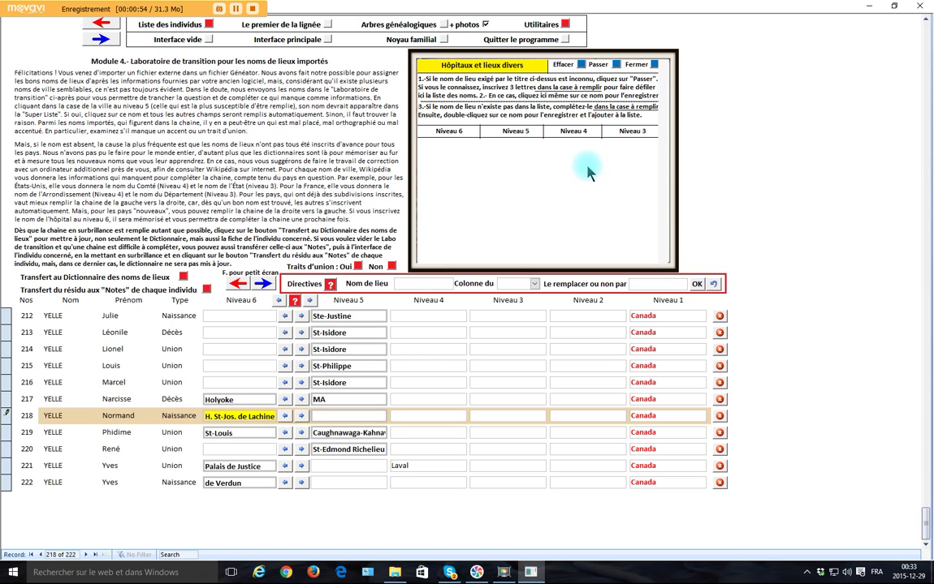
{"action": "left_click", "coordinate": [235, 417]}
{"action": "type", "text": "."}
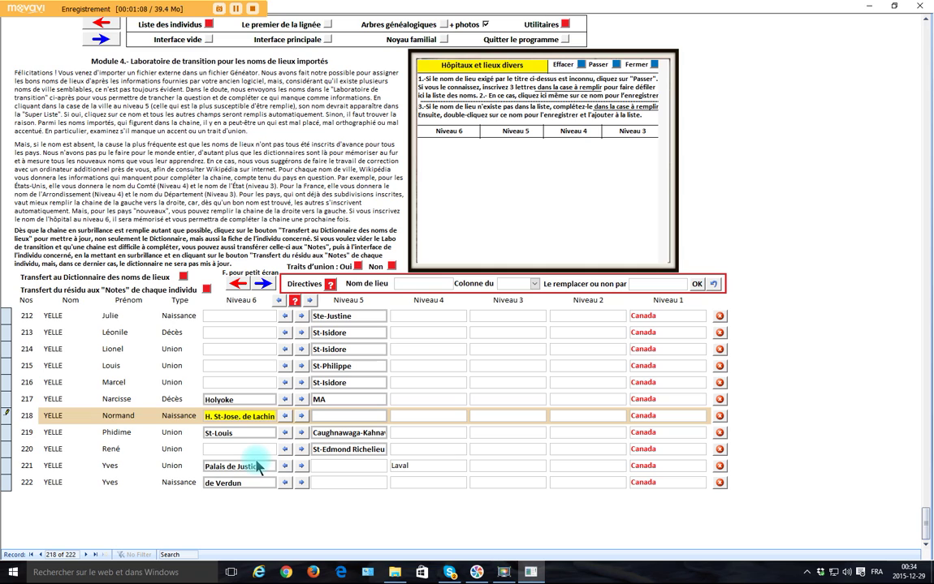
{"action": "type", "text": "ph"}
{"action": "key", "text": "Delete"}
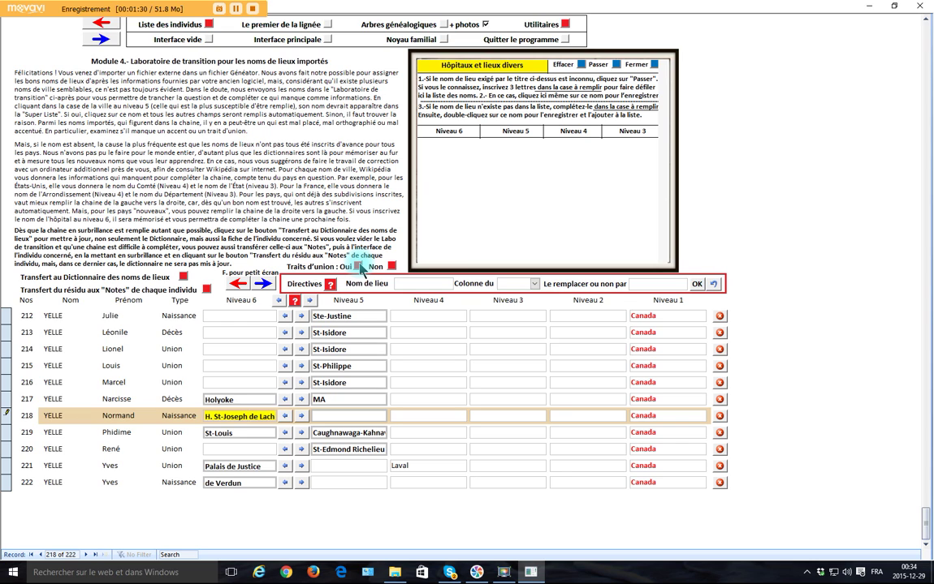
- Hyphenate record 218's hospital name and complete its chain with the matching Lachine, MONTRÉAL, Île de Montréal entry
{"action": "left_click", "coordinate": [358, 267]}
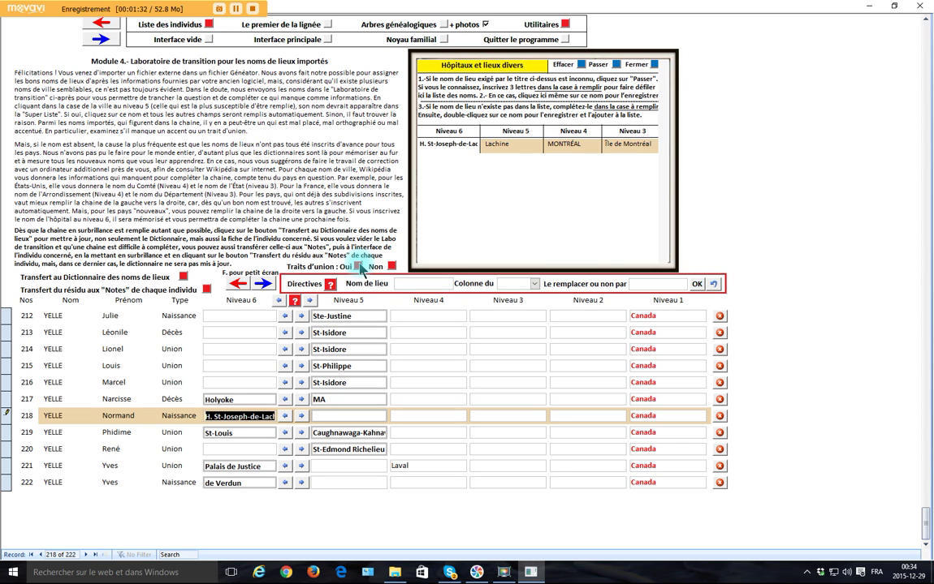
{"action": "double_click", "coordinate": [422, 145]}
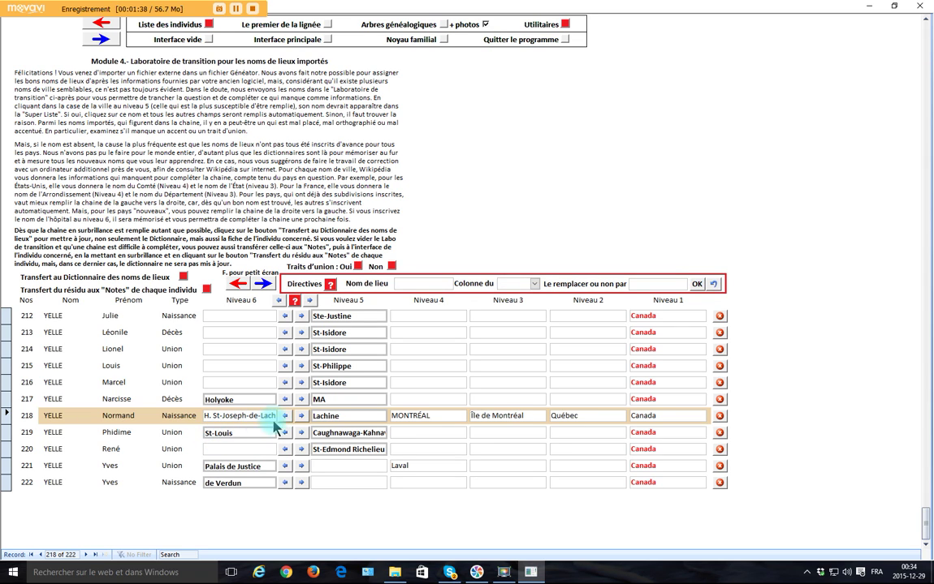
{"action": "left_click", "coordinate": [236, 9]}
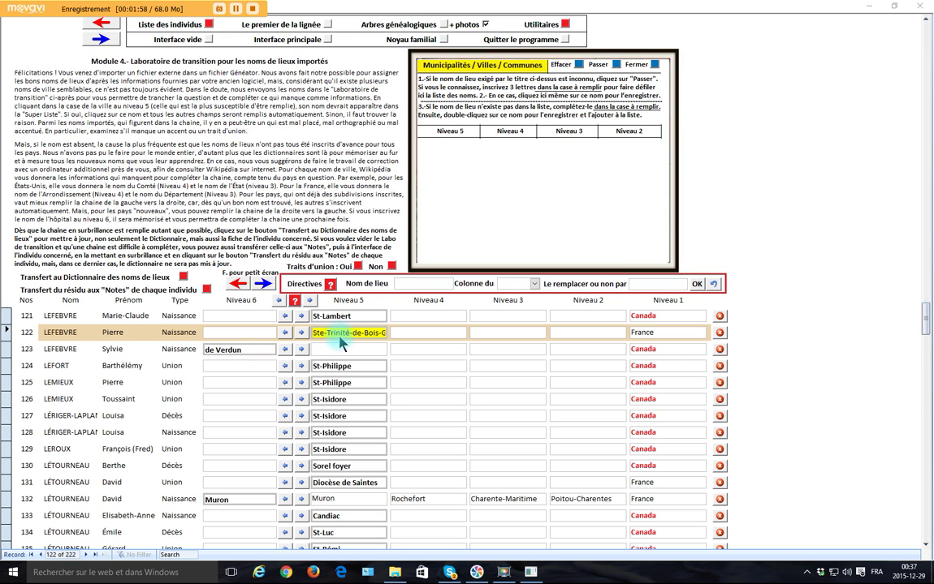
- Move record 122's parish to level 6 with the prefix "P.", complete it as P. Ste-Trinité, Bois-Guillaume, Rouen, and transfer it to the dictionary
{"action": "left_click", "coordinate": [286, 334]}
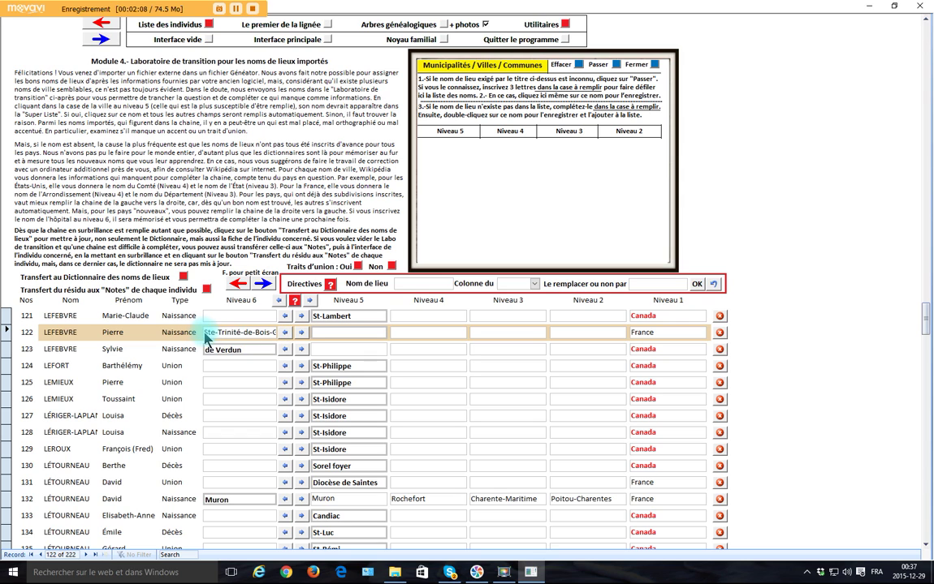
{"action": "left_click", "coordinate": [209, 332]}
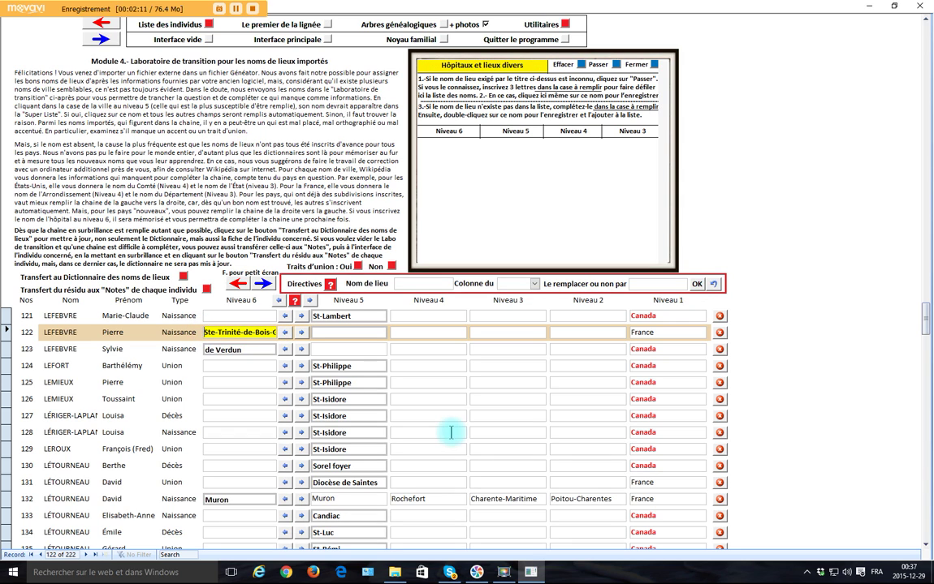
{"action": "type", "text": "P."}
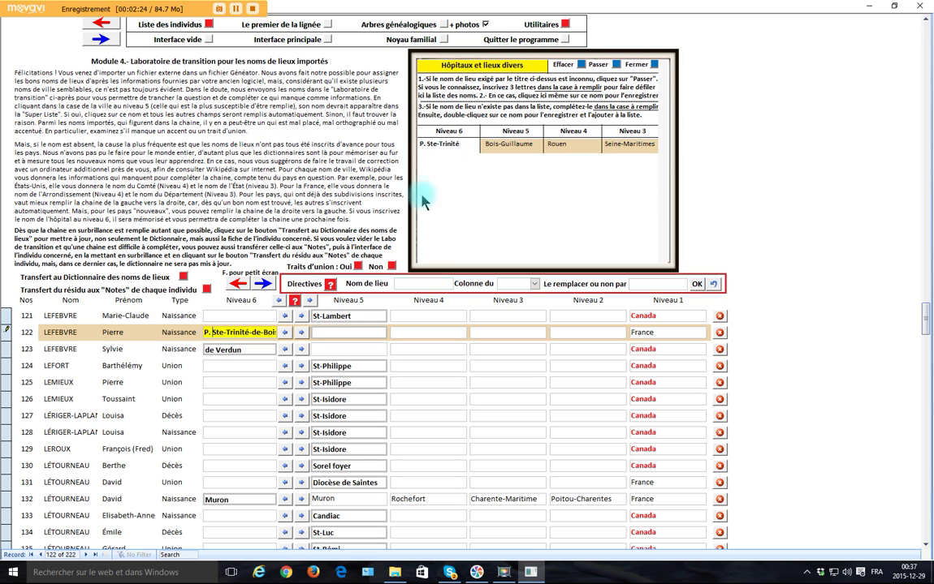
{"action": "left_click", "coordinate": [245, 333]}
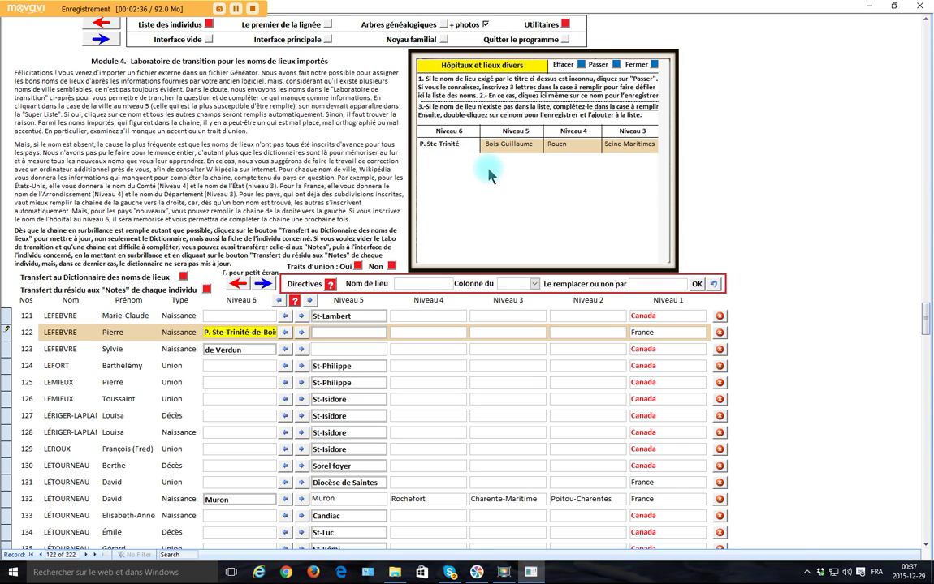
{"action": "double_click", "coordinate": [433, 145]}
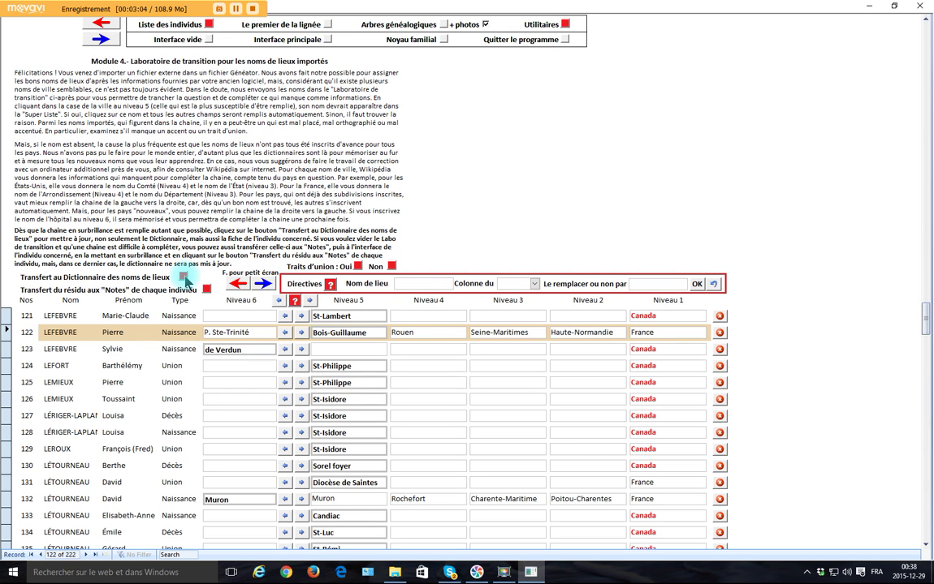
{"action": "left_click", "coordinate": [185, 279]}
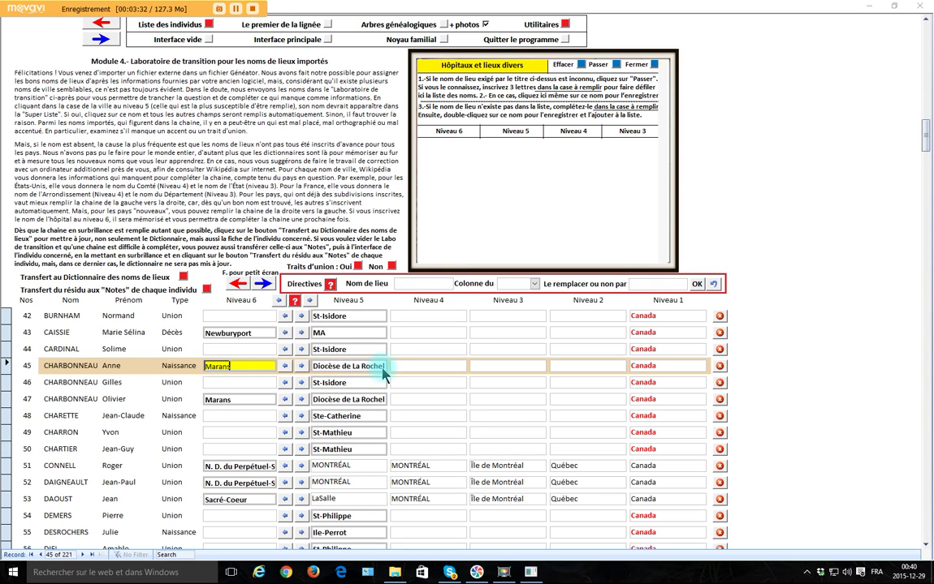
- Shift record 45's place names one level so Marans sits at level 5, and set its country to France
{"action": "left_click", "coordinate": [301, 367]}
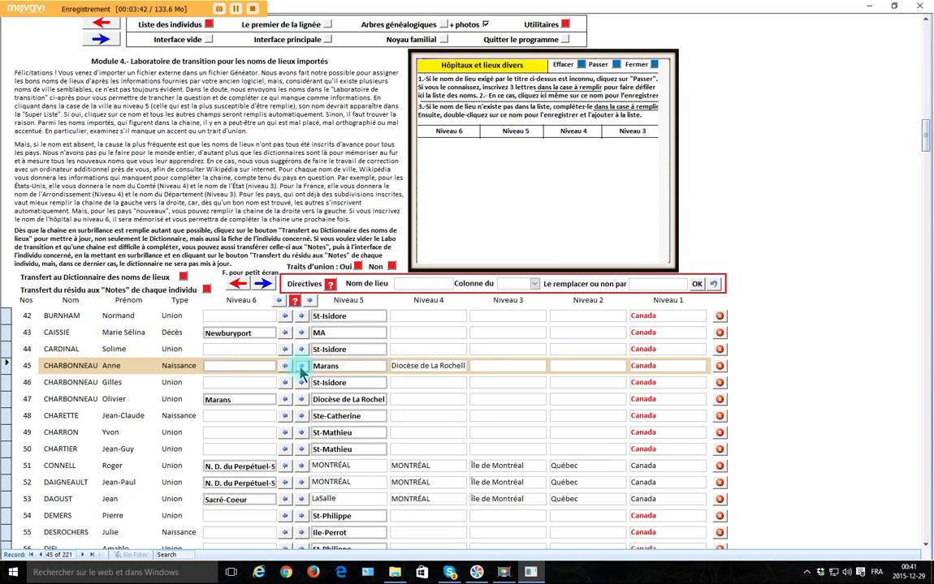
{"action": "left_click", "coordinate": [351, 366]}
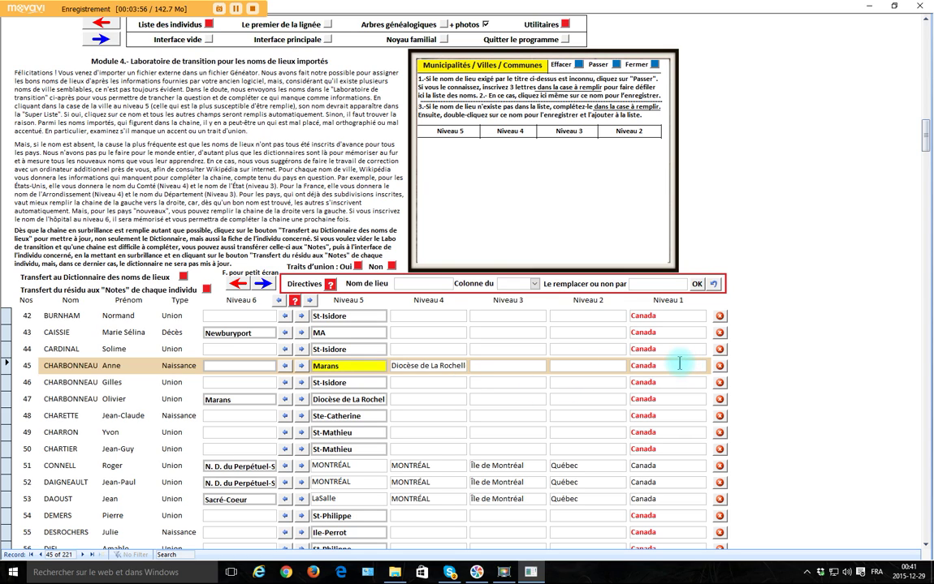
{"action": "left_click", "coordinate": [659, 366]}
{"action": "double_click", "coordinate": [659, 366]}
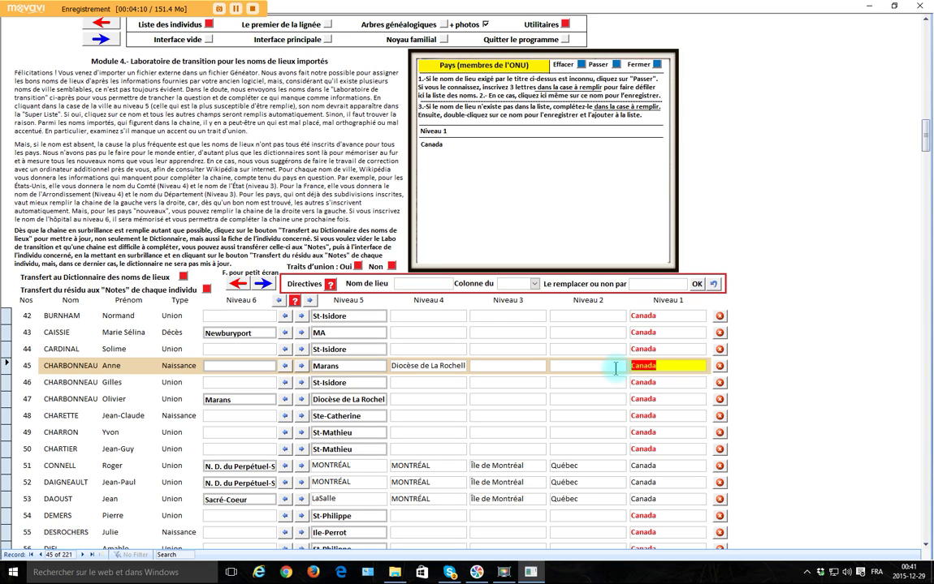
{"action": "type", "text": "f"}
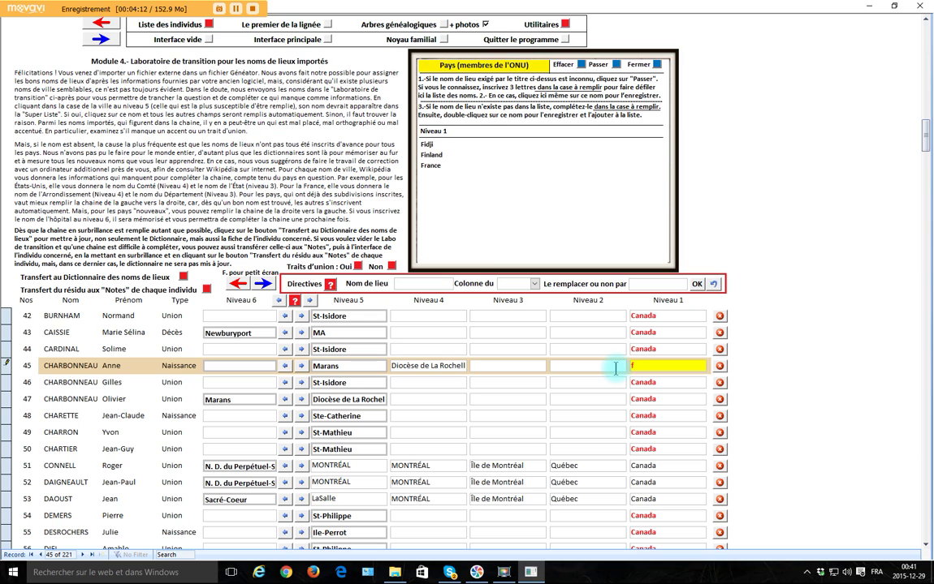
{"action": "double_click", "coordinate": [431, 164]}
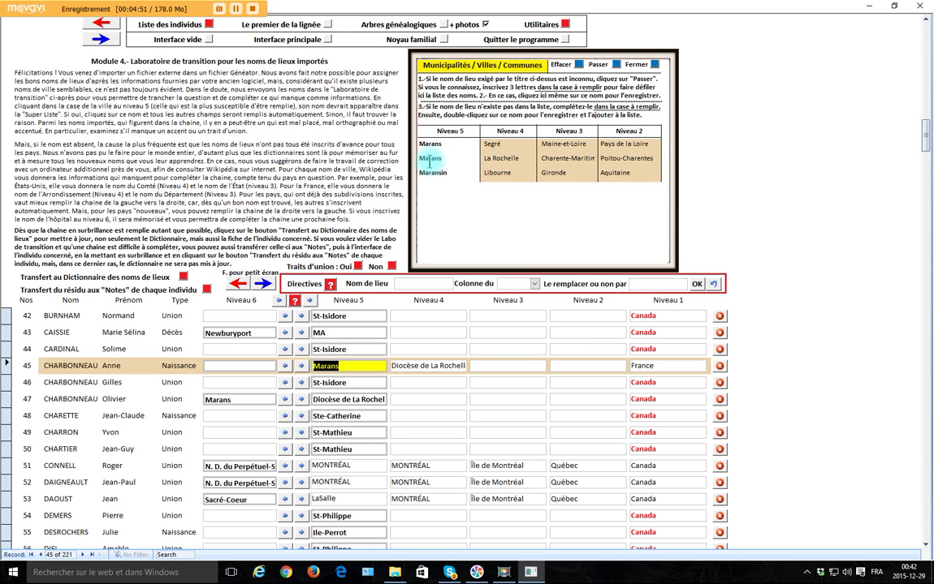
- Complete record 45 with Marans in La Rochelle, Charente-Maritime, Poitou-Charentes, and transfer the chain to the dictionary
{"action": "left_click", "coordinate": [427, 157]}
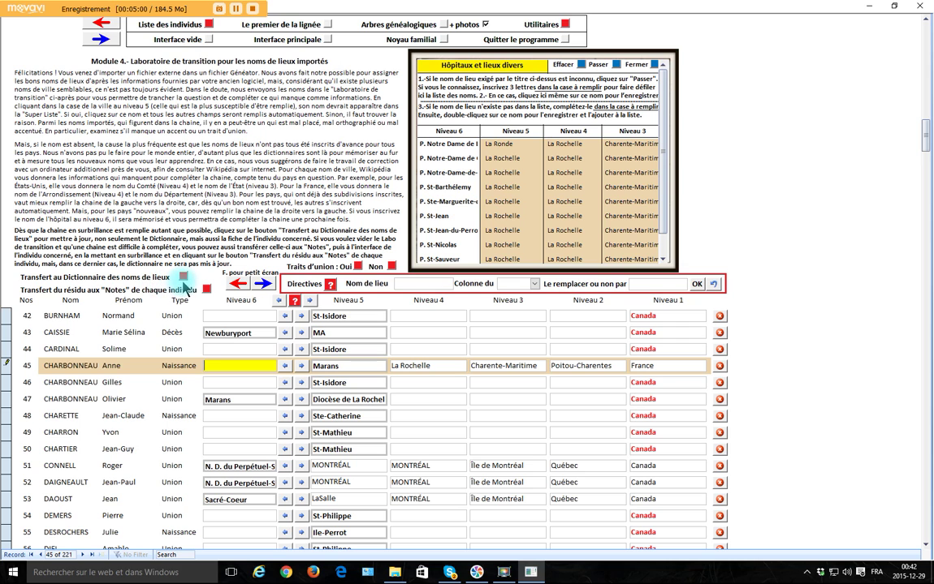
{"action": "left_click", "coordinate": [183, 278]}
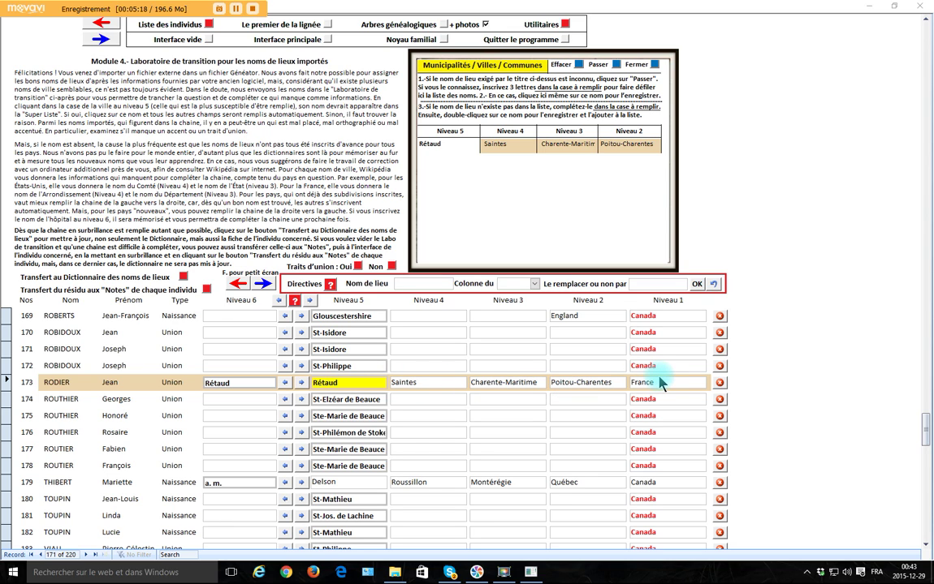
- Change record 173's level 6 entry to "P. St-Trojan-de-Rétaud" and transfer the chain to the dictionary
{"action": "left_click", "coordinate": [349, 382]}
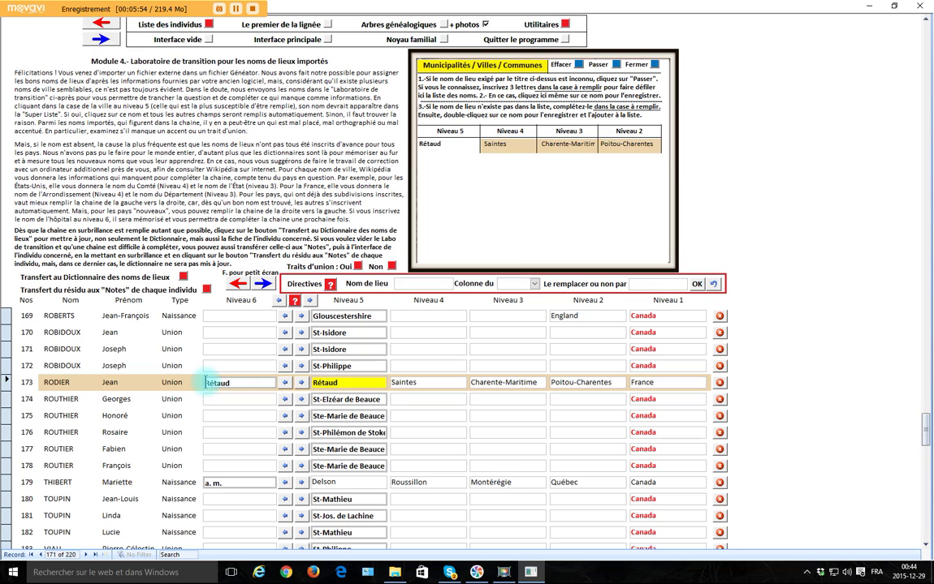
{"action": "left_click", "coordinate": [248, 382]}
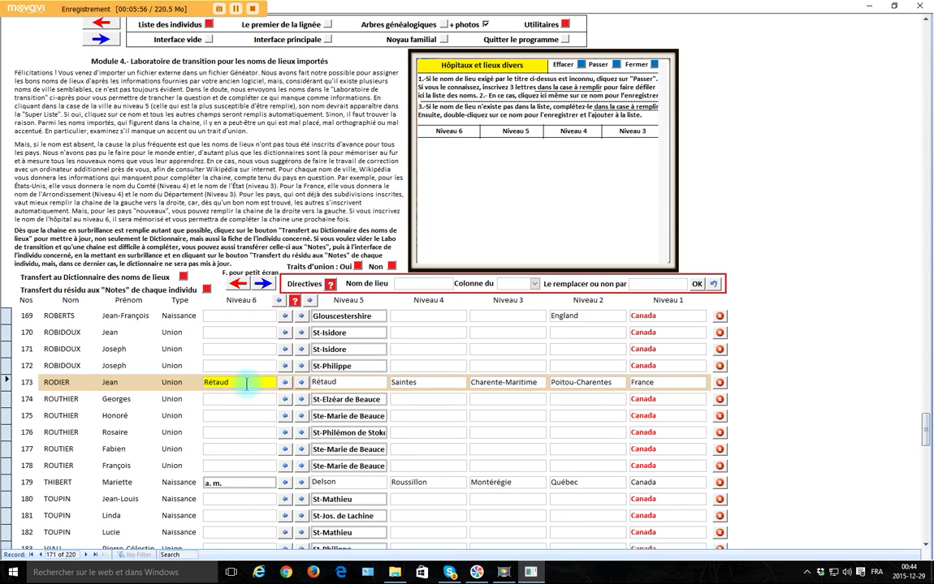
{"action": "left_click", "coordinate": [246, 383]}
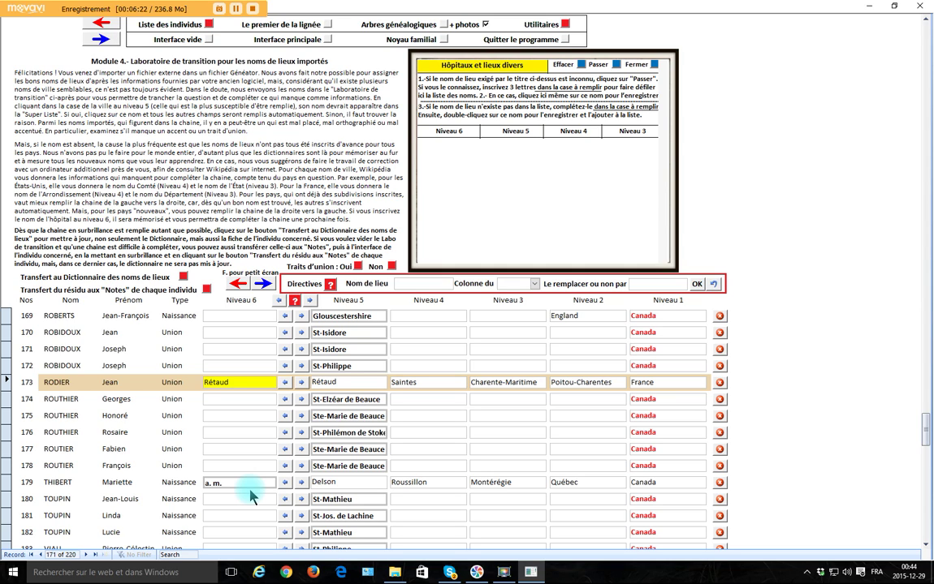
{"action": "type", "text": "P."}
{"action": "type", "text": "St-Trojan-de-"}
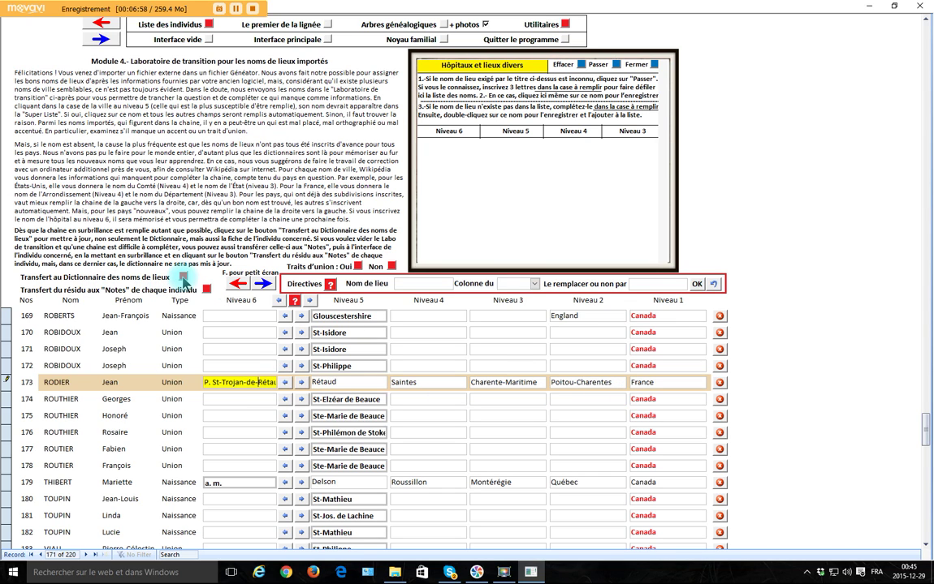
{"action": "left_click", "coordinate": [184, 280]}
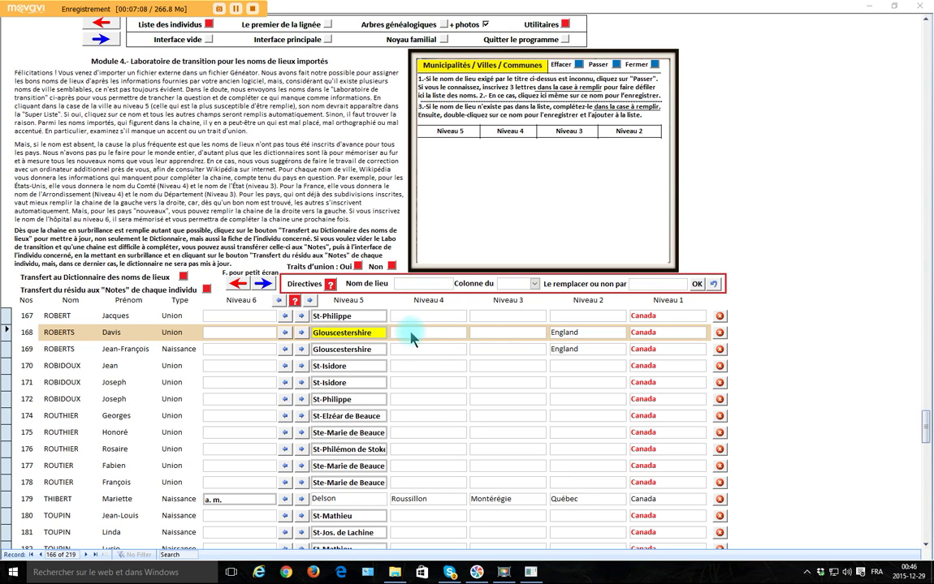
- Set record 168's level 1 country to United Kingdom
{"action": "left_click", "coordinate": [662, 332]}
{"action": "left_click_drag", "start_coordinate": [663, 333], "coordinate": [615, 335]}
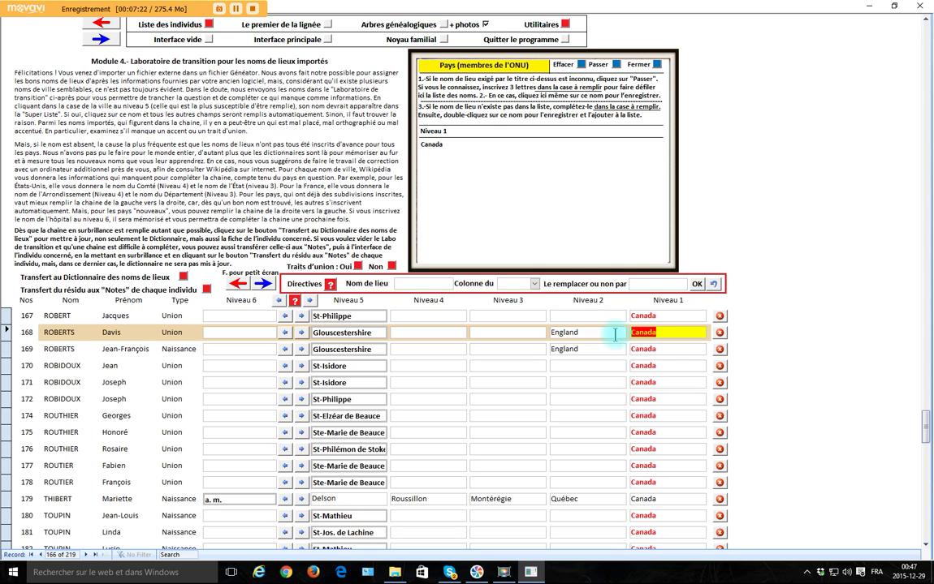
{"action": "type", "text": "u"}
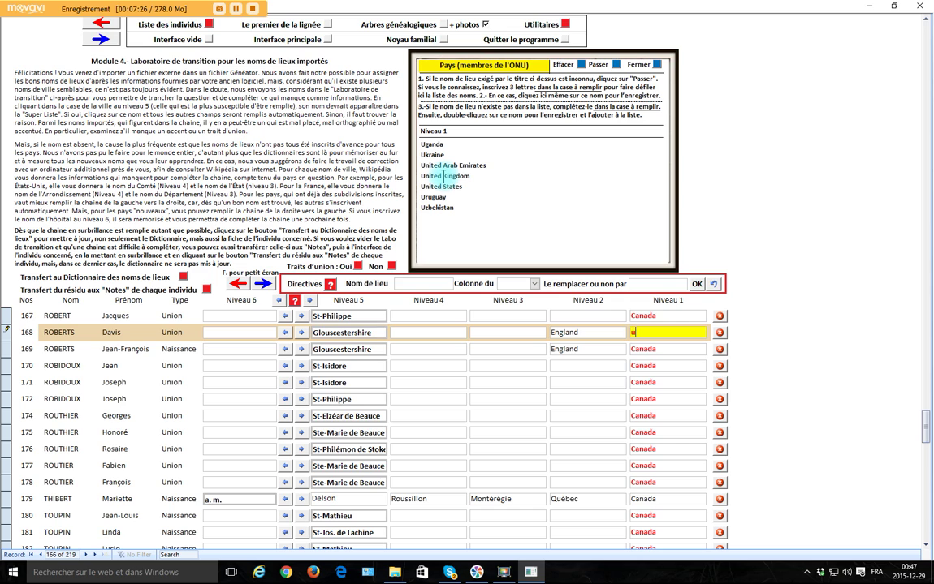
{"action": "left_click", "coordinate": [444, 175]}
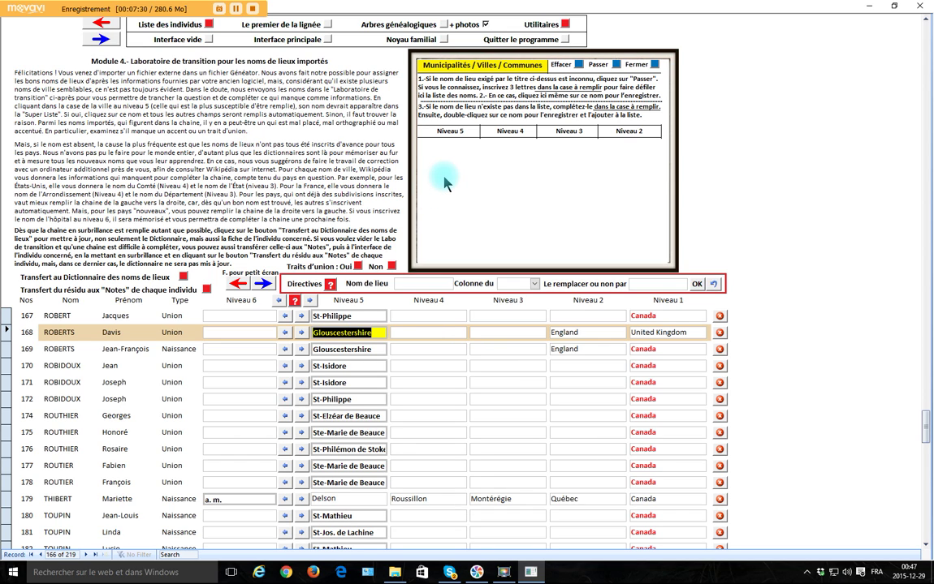
- Remove the ending "shire" from record 168's level 5 name, leaving Glouscester
{"action": "left_click", "coordinate": [369, 332]}
{"action": "left_click_drag", "start_coordinate": [314, 332], "coordinate": [381, 333]}
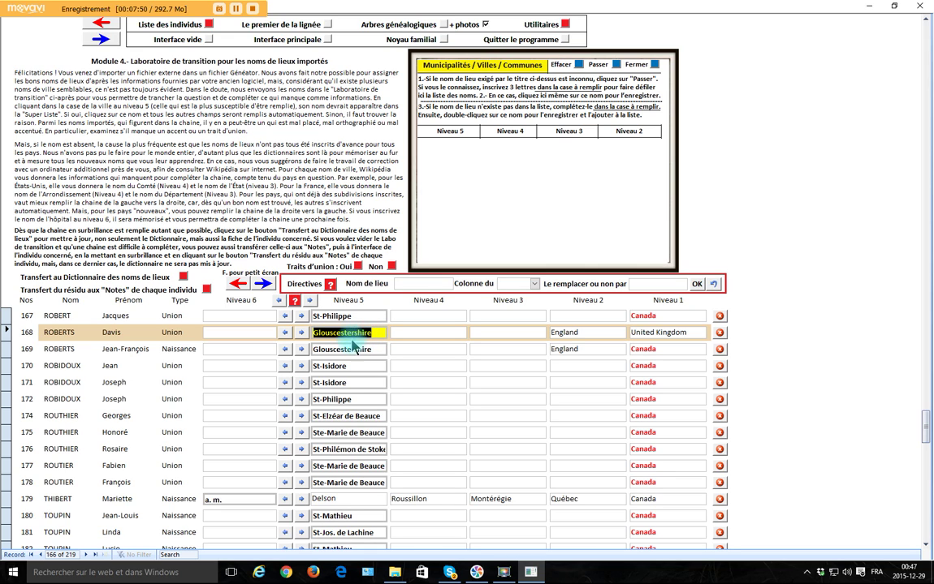
{"action": "left_click", "coordinate": [357, 333]}
{"action": "left_click_drag", "start_coordinate": [357, 332], "coordinate": [372, 333]}
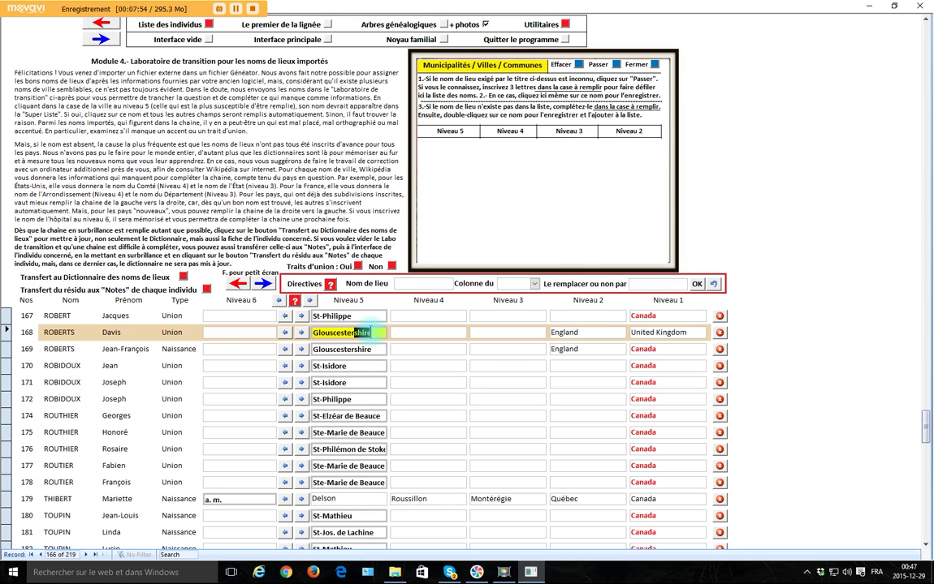
{"action": "key", "text": "Delete"}
{"action": "left_click", "coordinate": [453, 234]}
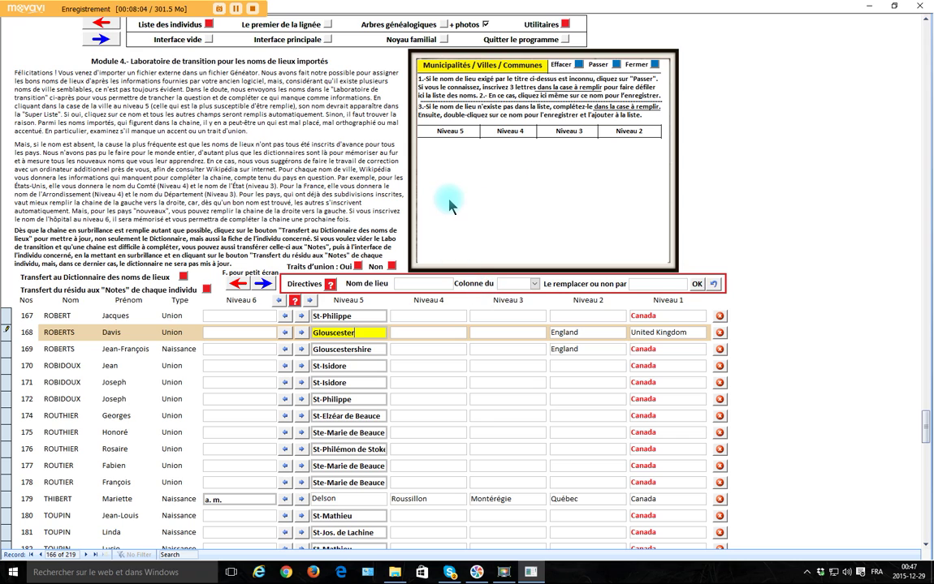
- Correct record 169's level 5 name to Gloucester and return to record 168
{"action": "left_click", "coordinate": [329, 349]}
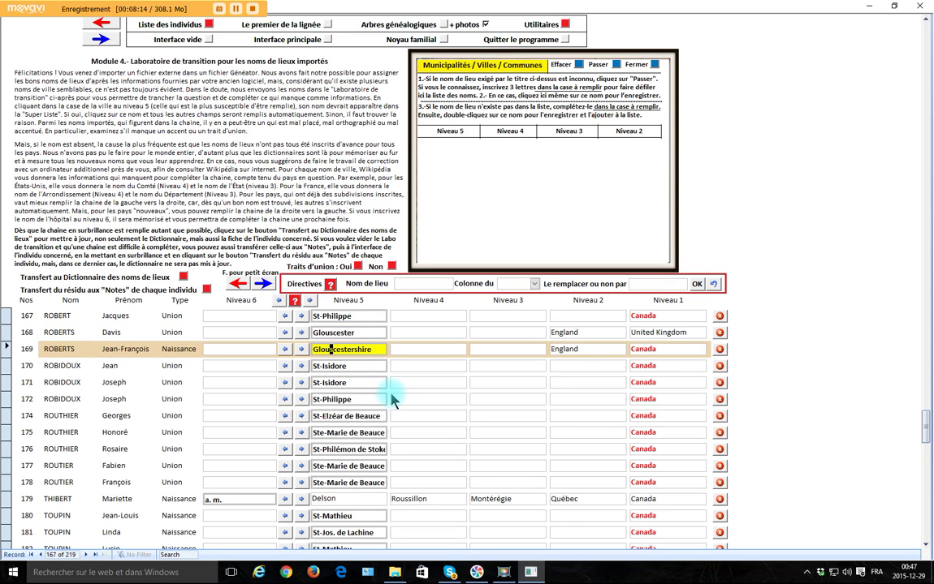
{"action": "key", "text": "Delete"}
{"action": "left_click_drag", "start_coordinate": [351, 349], "coordinate": [380, 350]}
{"action": "key", "text": "Delete"}
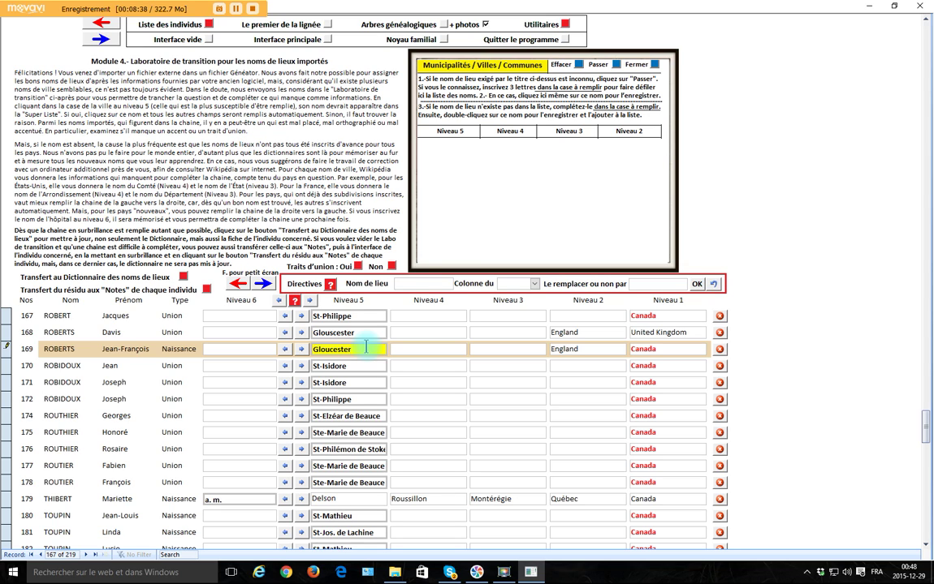
{"action": "key", "text": "Up"}
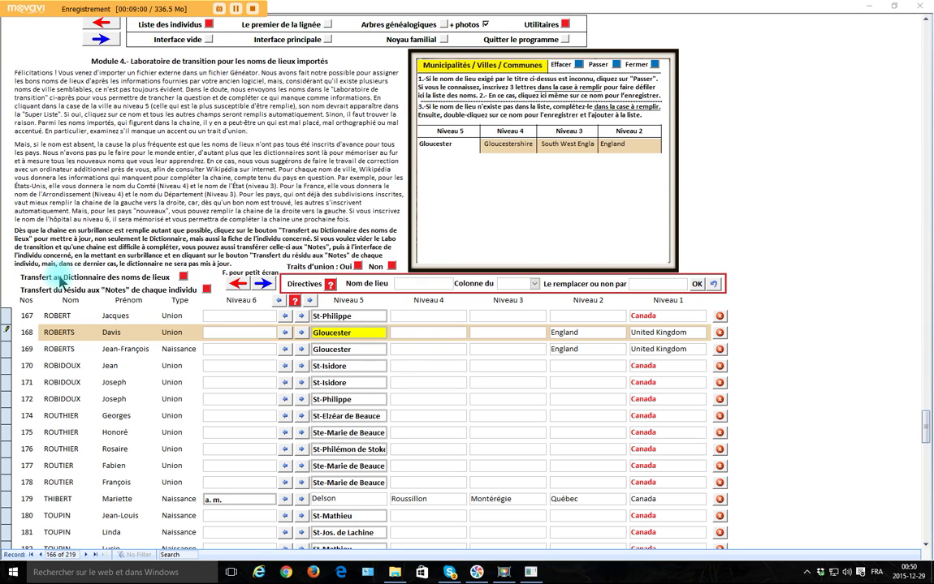
- Transfer record 168's Gloucester chain to the dictionary of place names
{"action": "left_click", "coordinate": [184, 277]}
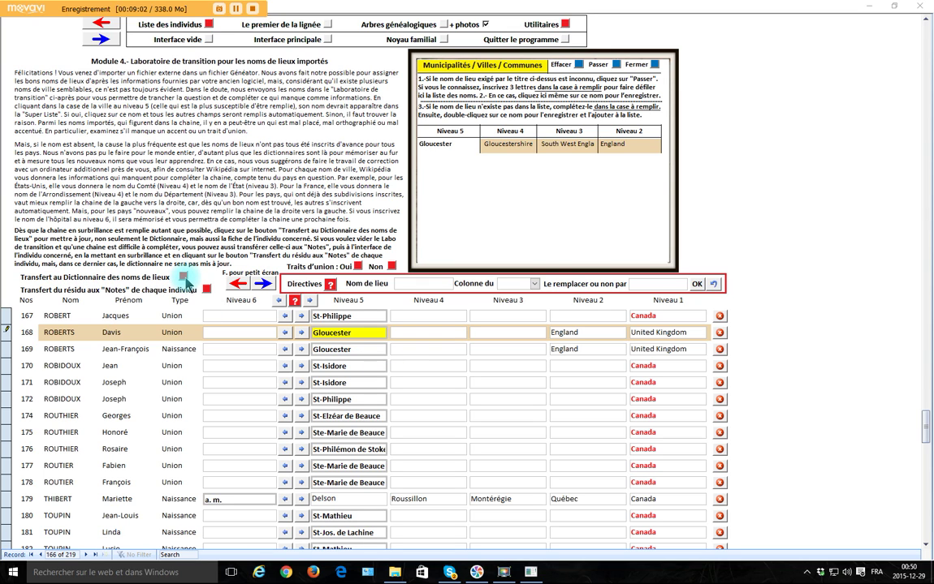
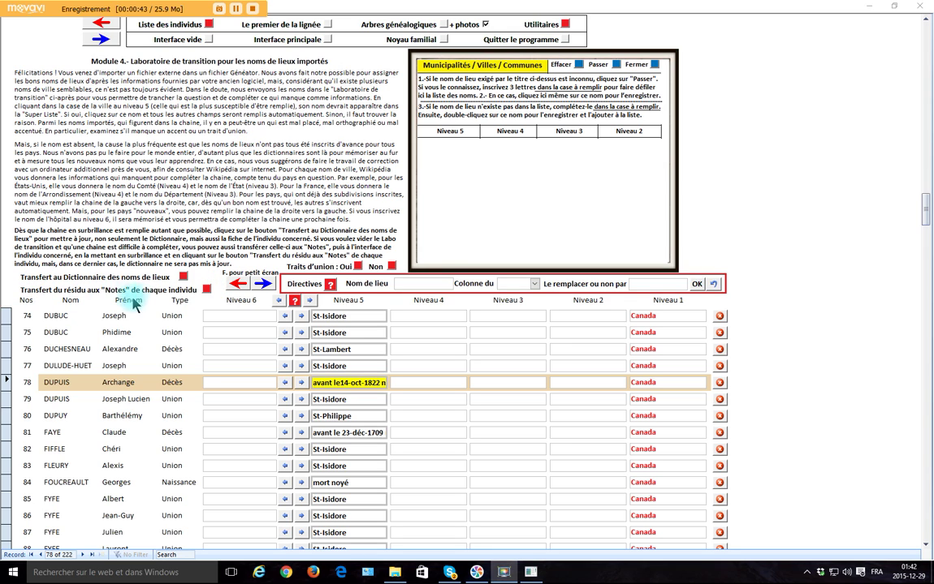
- Transfer record 78's leftover death text to the individual's notes, review the note and close it
{"action": "left_click", "coordinate": [209, 292]}
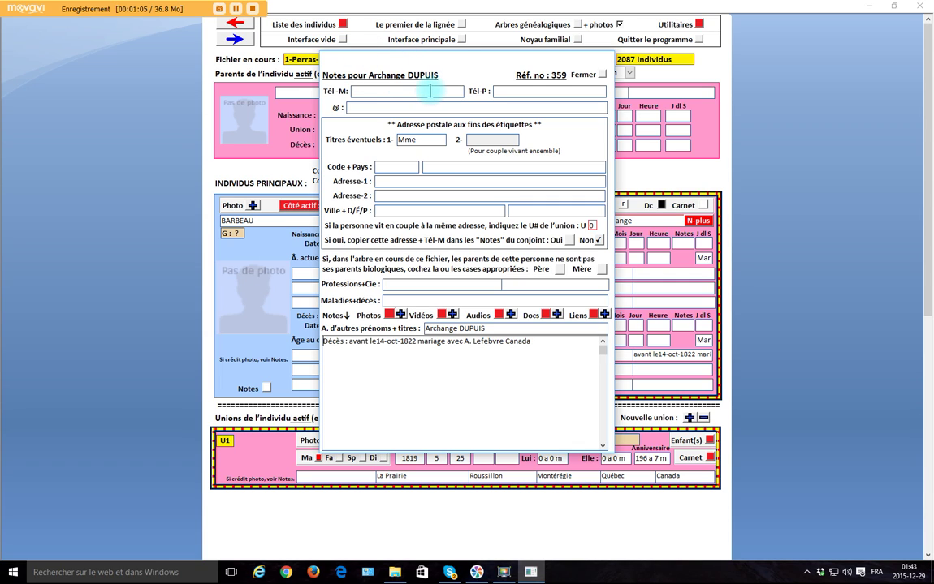
{"action": "left_click", "coordinate": [355, 350]}
{"action": "left_click", "coordinate": [388, 351]}
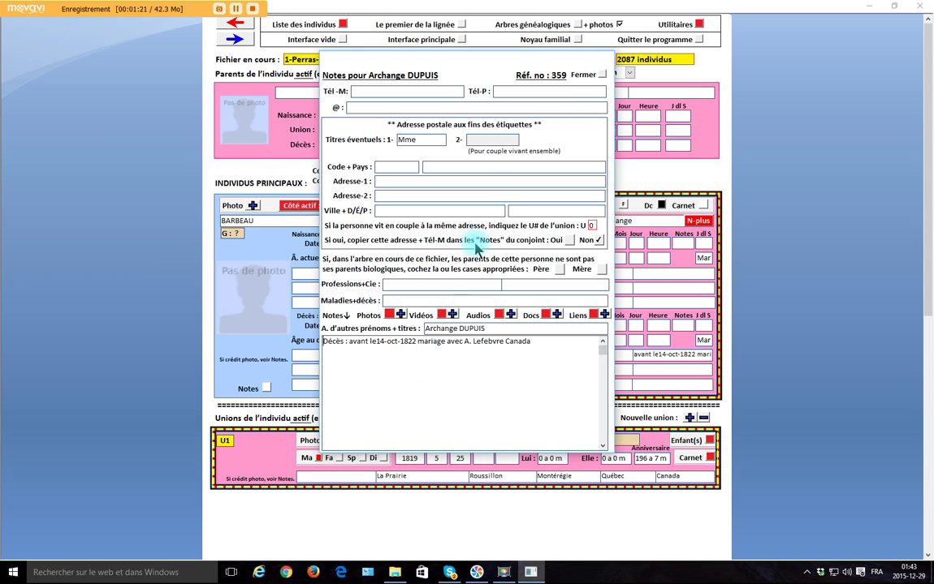
{"action": "left_click", "coordinate": [601, 75]}
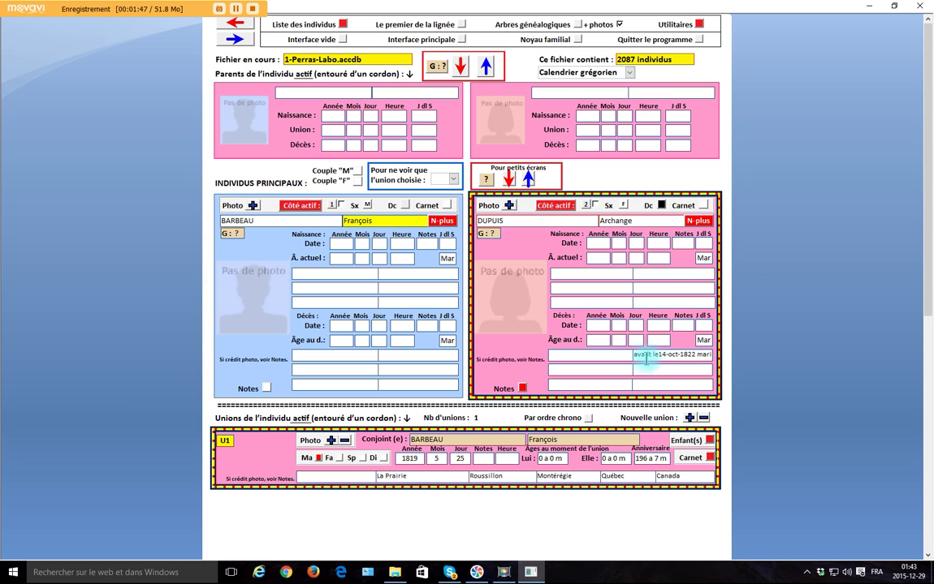
- Erase the leftover text in the individual's death place chain with the place-name correction tool
{"action": "left_click", "coordinate": [642, 355]}
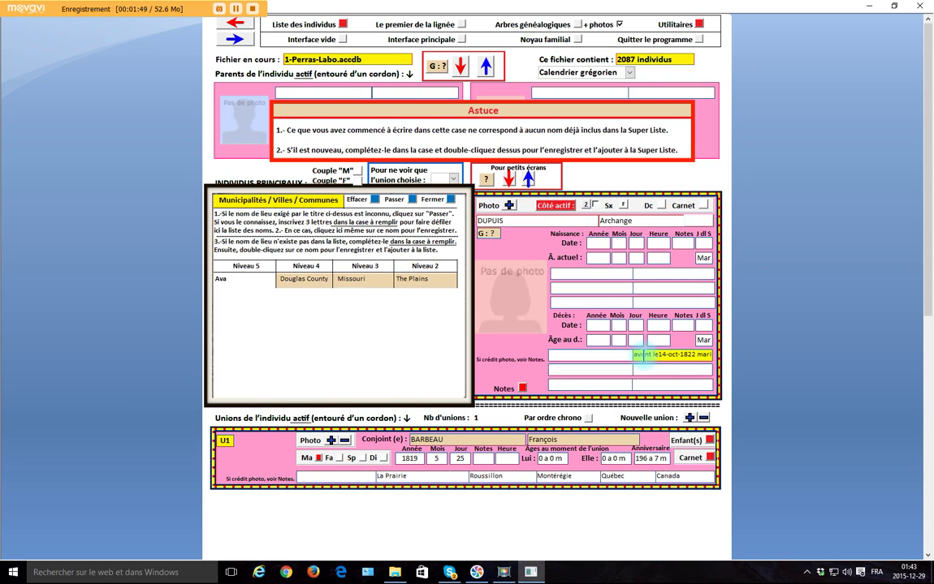
{"action": "type", "text": "a"}
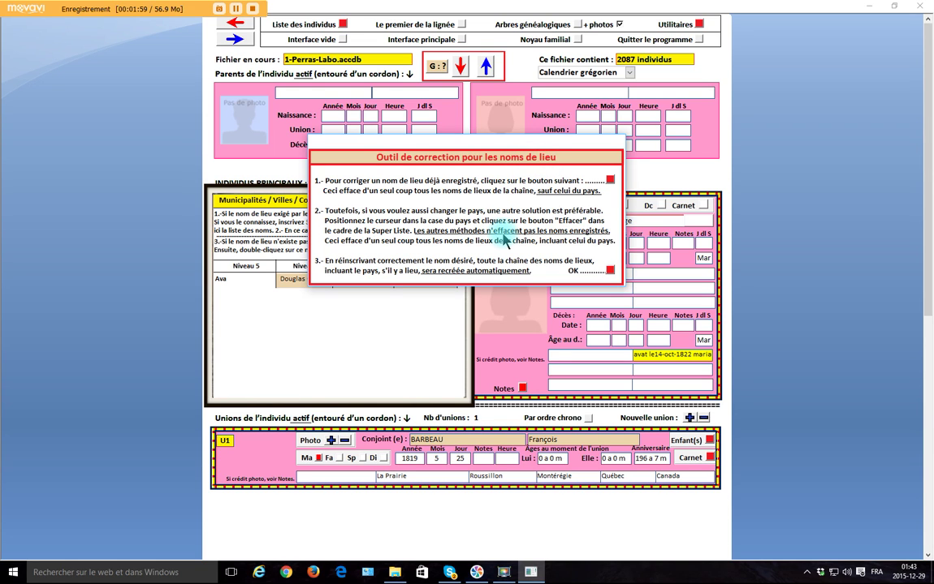
{"action": "left_click", "coordinate": [609, 180]}
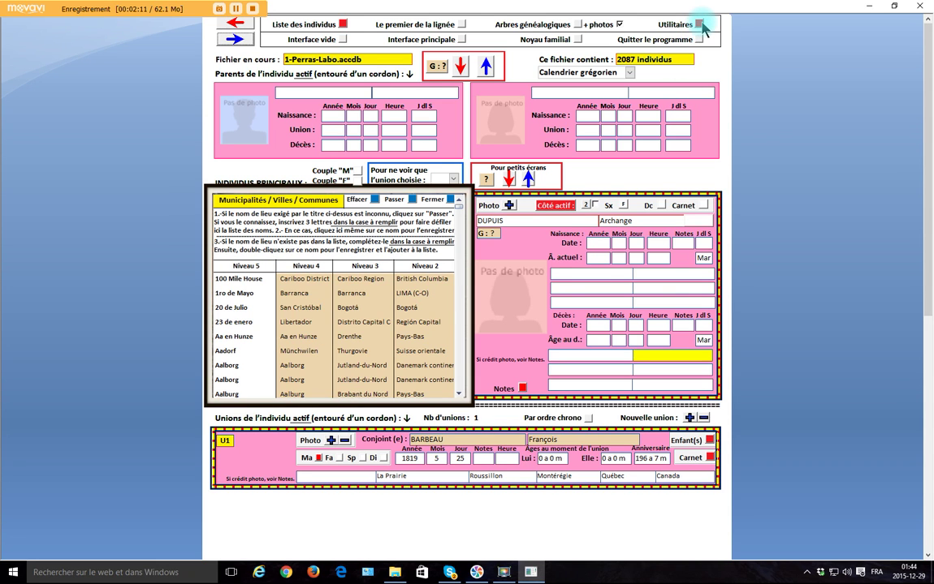
- Return to the transition lab for imported names and transfer record 151's "19 ans appendicite" residue to the individual's notes
{"action": "left_click", "coordinate": [699, 24]}
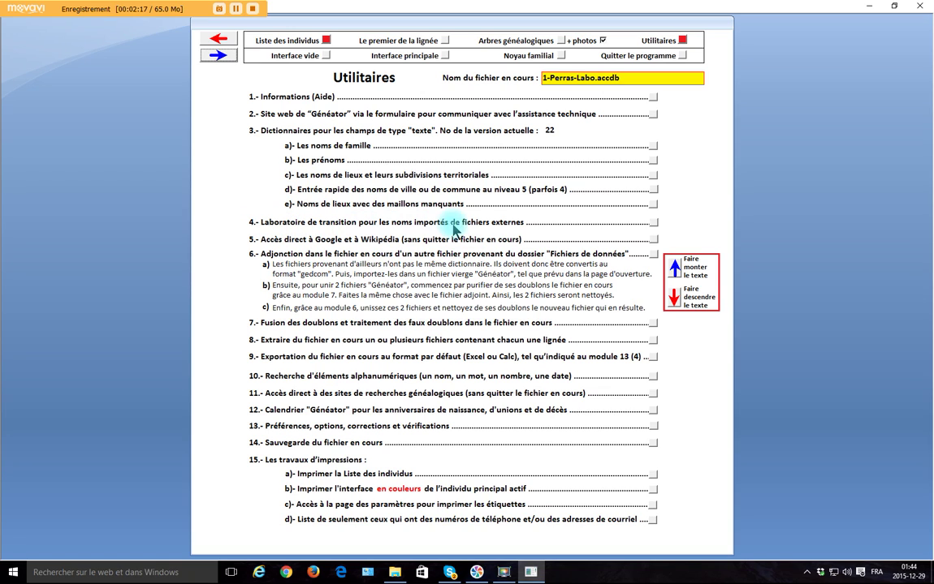
{"action": "left_click", "coordinate": [653, 223]}
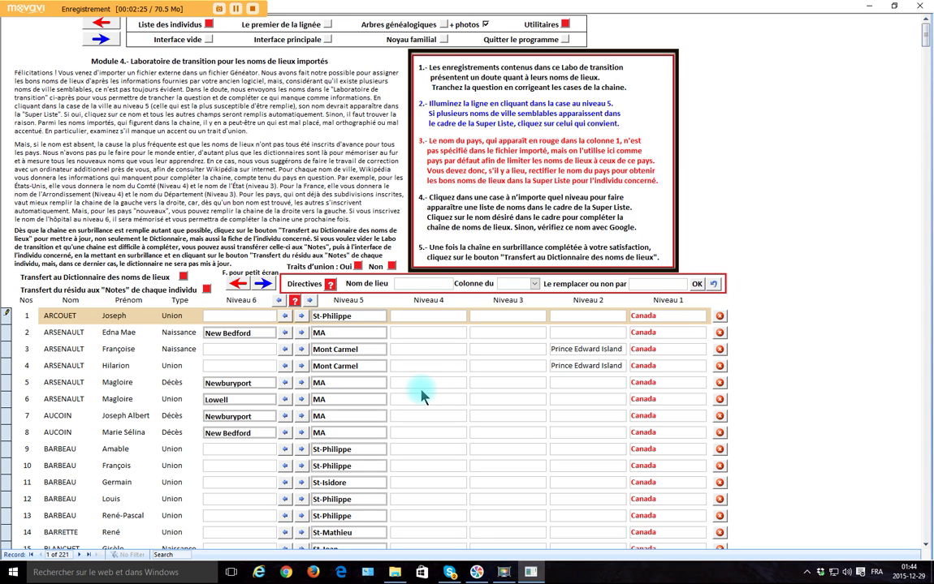
{"action": "scroll", "coordinate": [422, 395], "scroll_direction": "down", "scroll_amount": 3}
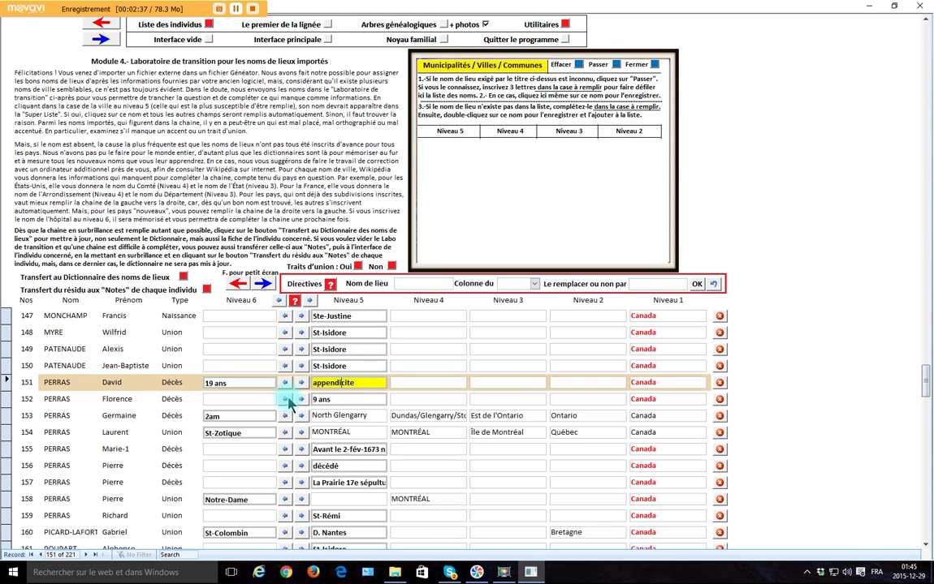
{"action": "left_click", "coordinate": [342, 383]}
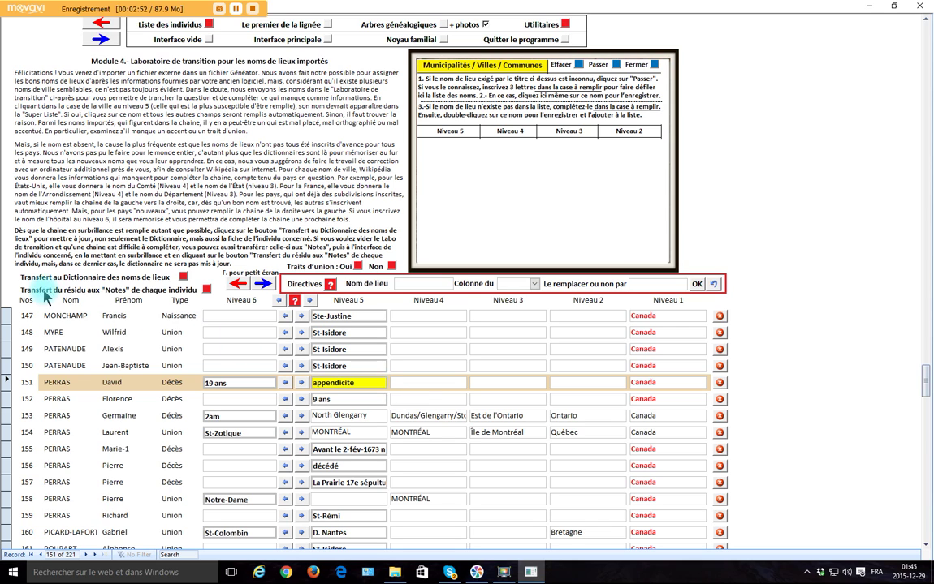
{"action": "left_click", "coordinate": [207, 290]}
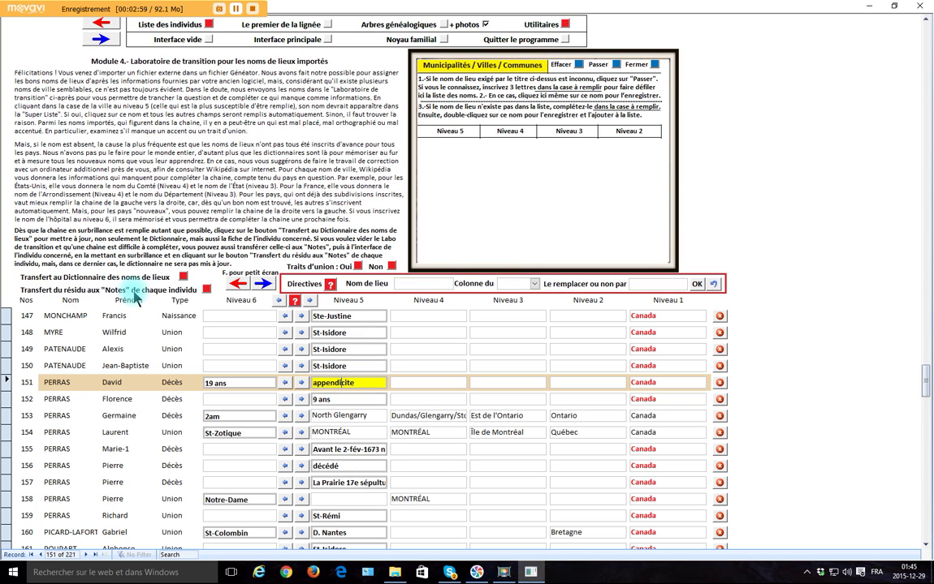
{"action": "left_click", "coordinate": [208, 291]}
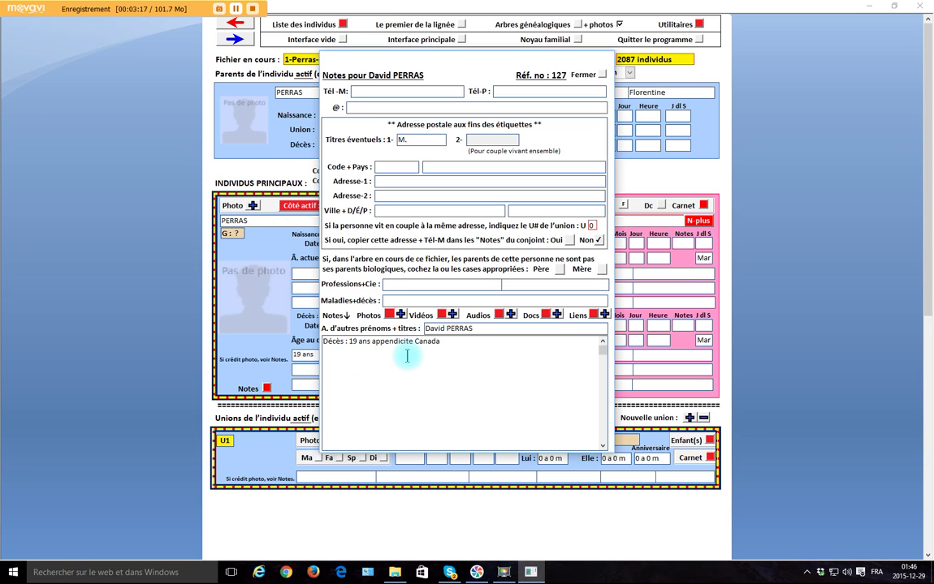
- Enter "Appendicite" as the illness and cause of death in the notes, and close them
{"action": "left_click", "coordinate": [388, 301]}
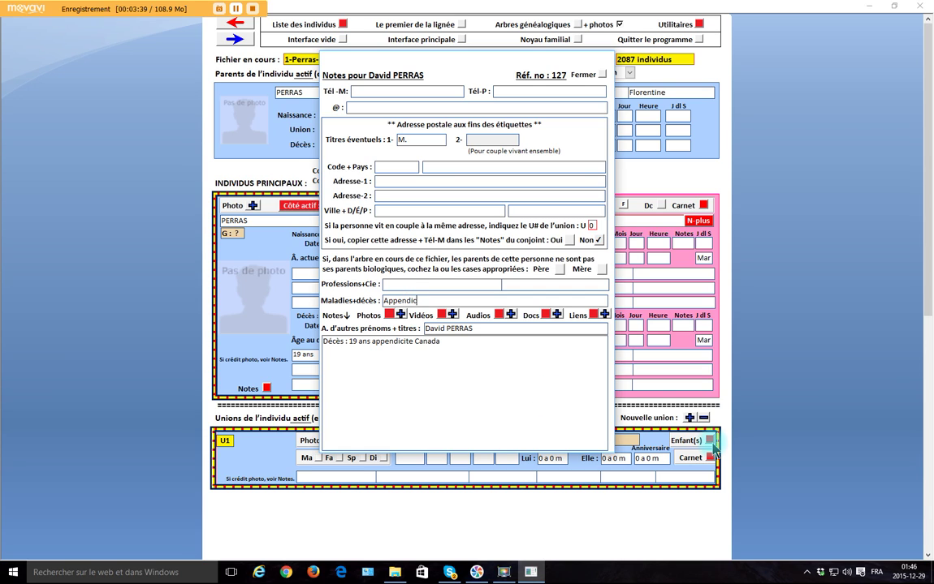
{"action": "type", "text": "te"}
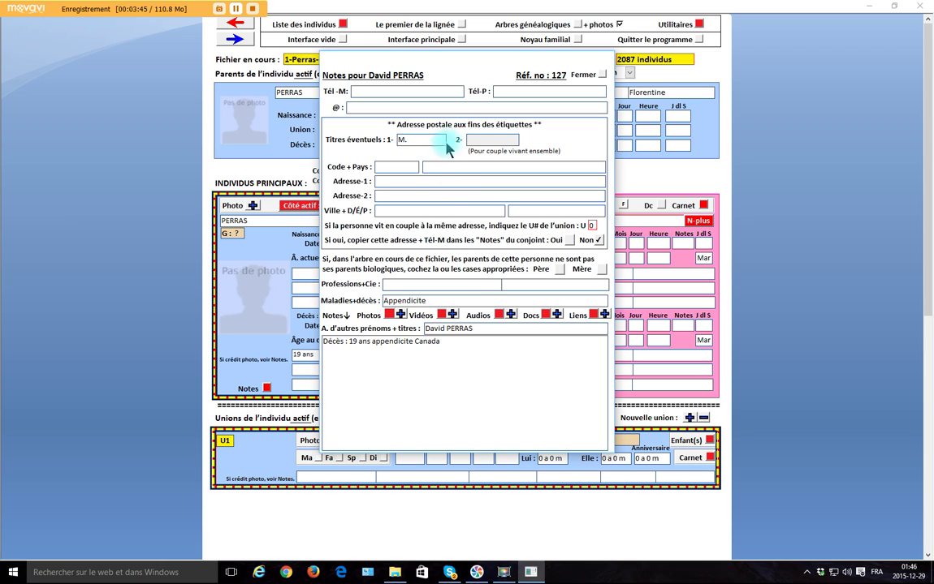
{"action": "left_click", "coordinate": [602, 74]}
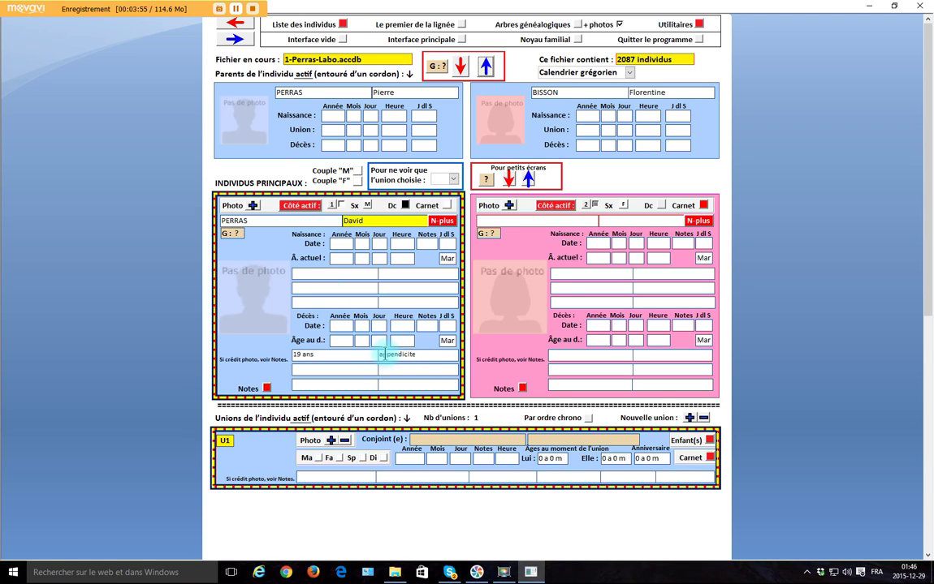
- Set the individual's age at death to 19 years and erase the death place chain with the correction tool
{"action": "left_click", "coordinate": [340, 342]}
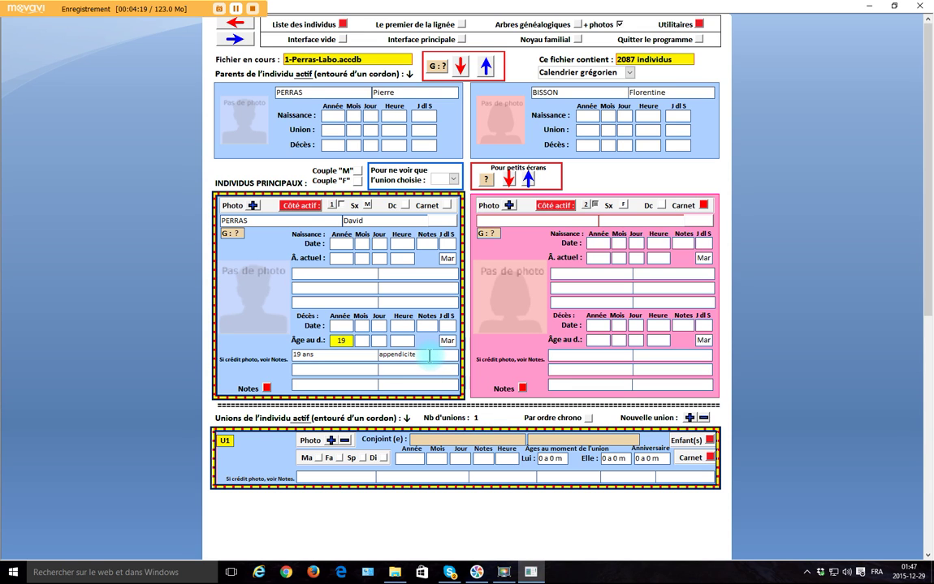
{"action": "left_click", "coordinate": [425, 354]}
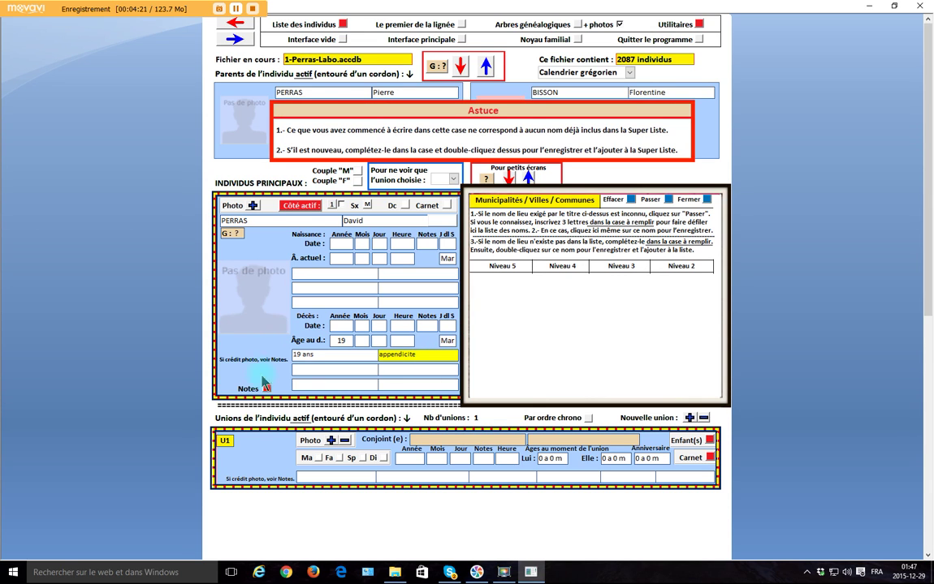
{"action": "key", "text": "BackSpace"}
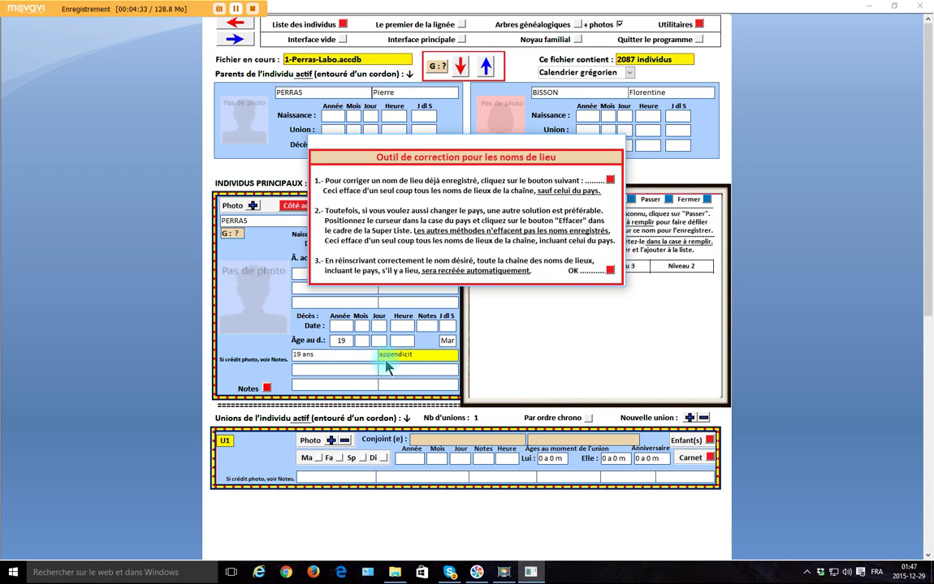
{"action": "left_click", "coordinate": [610, 181]}
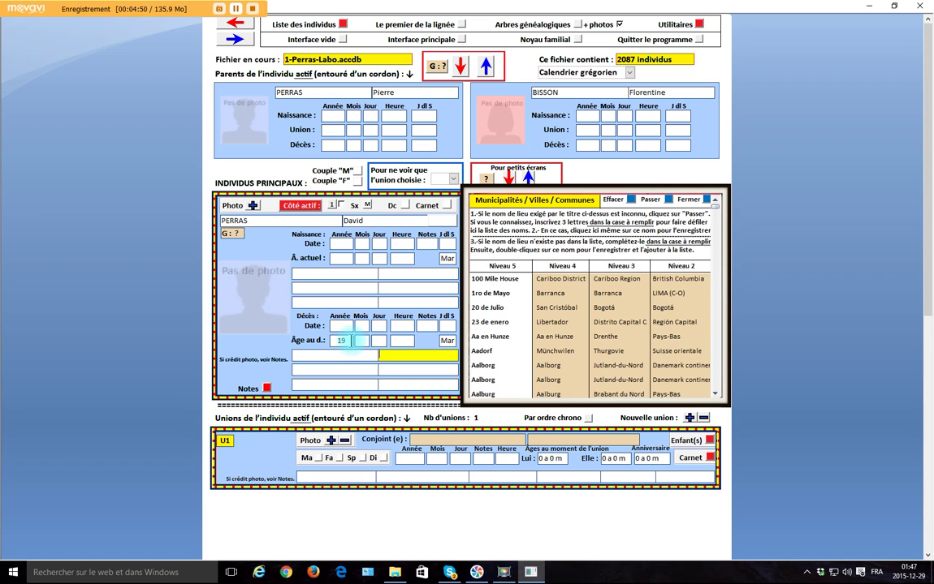
{"action": "left_click", "coordinate": [340, 326]}
{"action": "left_click", "coordinate": [379, 325]}
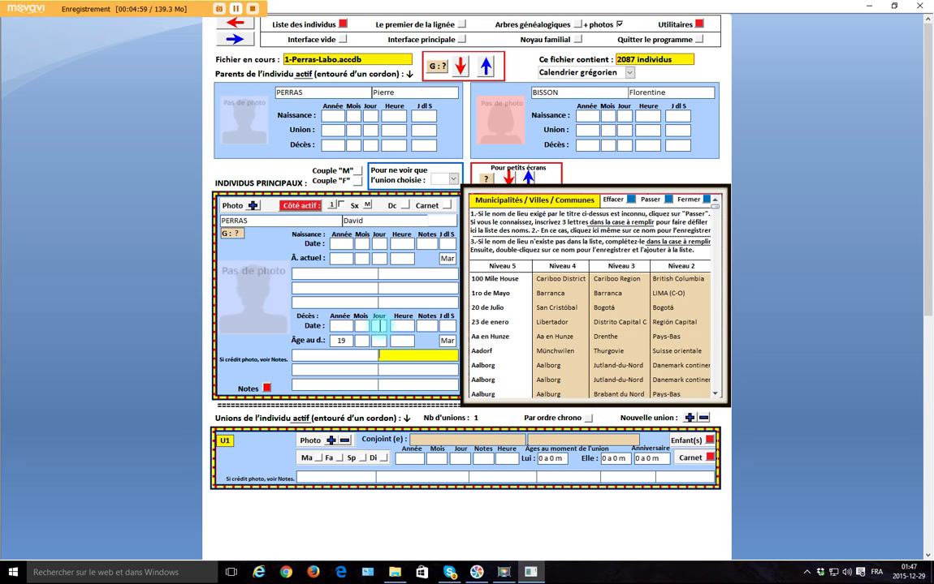
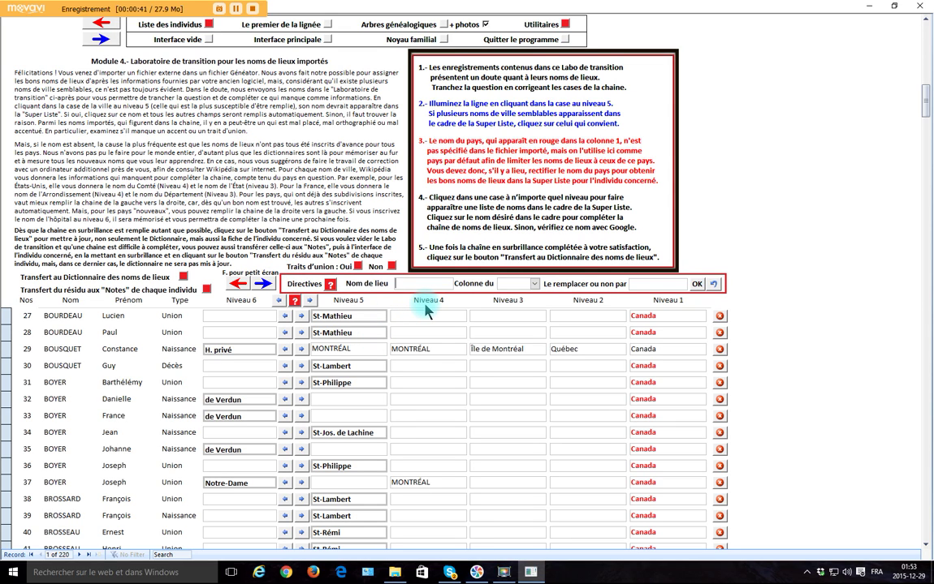
- Set the bulk replacement to look for MONTRÉAL in the Niveau 4 column
{"action": "type", "text": "MONTRÉAL"}
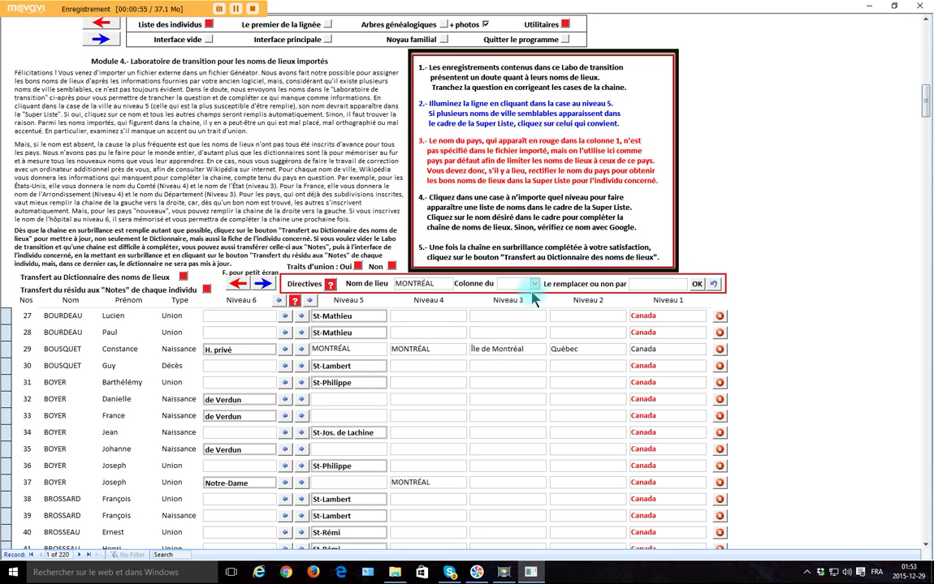
{"action": "left_click", "coordinate": [437, 284]}
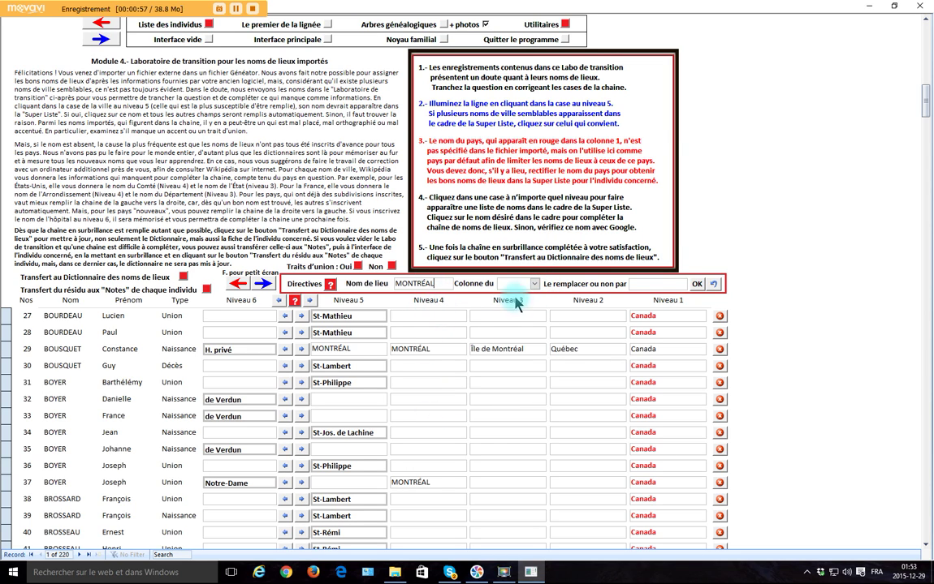
{"action": "left_click", "coordinate": [534, 284]}
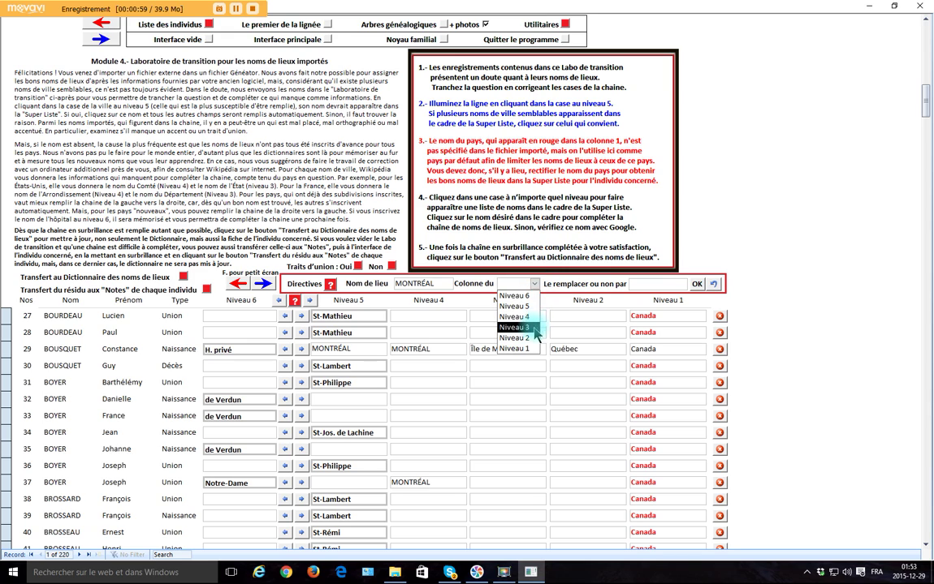
{"action": "left_click", "coordinate": [524, 317]}
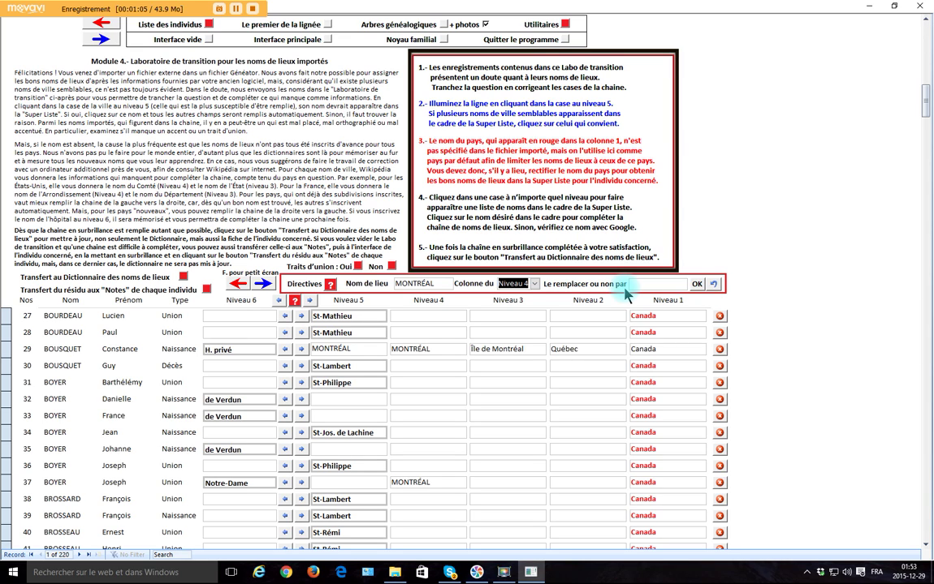
{"action": "left_click", "coordinate": [657, 284]}
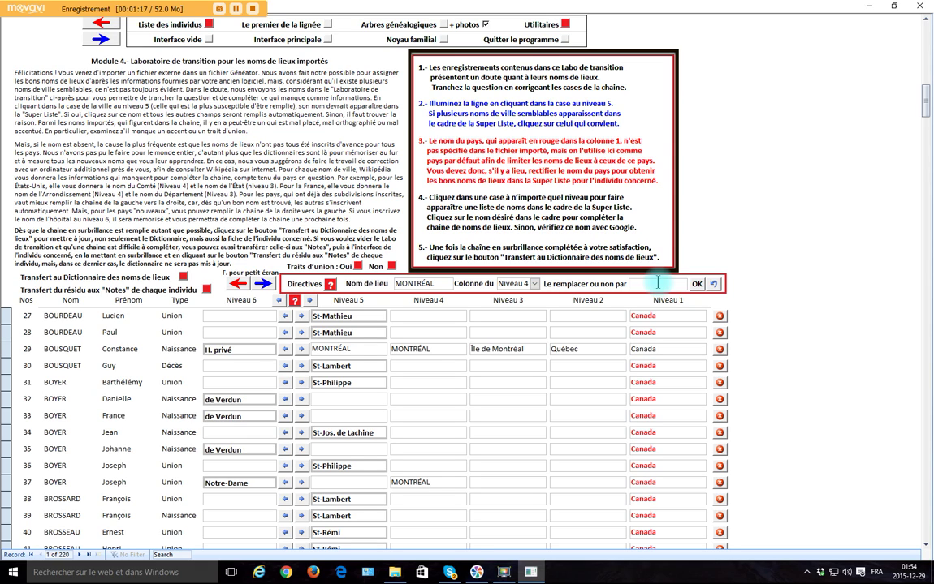
{"action": "type", "text": "MONTRÉAL"}
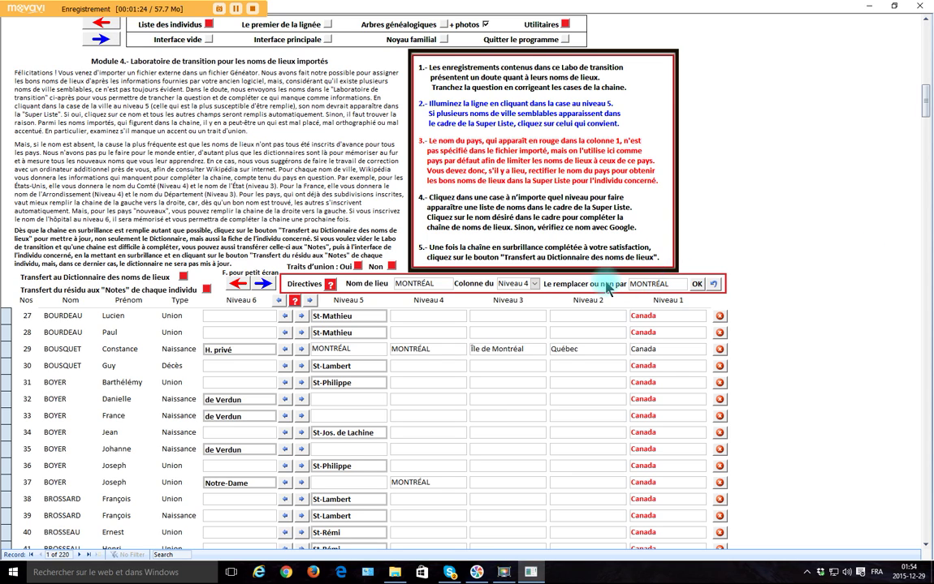
{"action": "left_click_drag", "start_coordinate": [678, 284], "coordinate": [618, 284]}
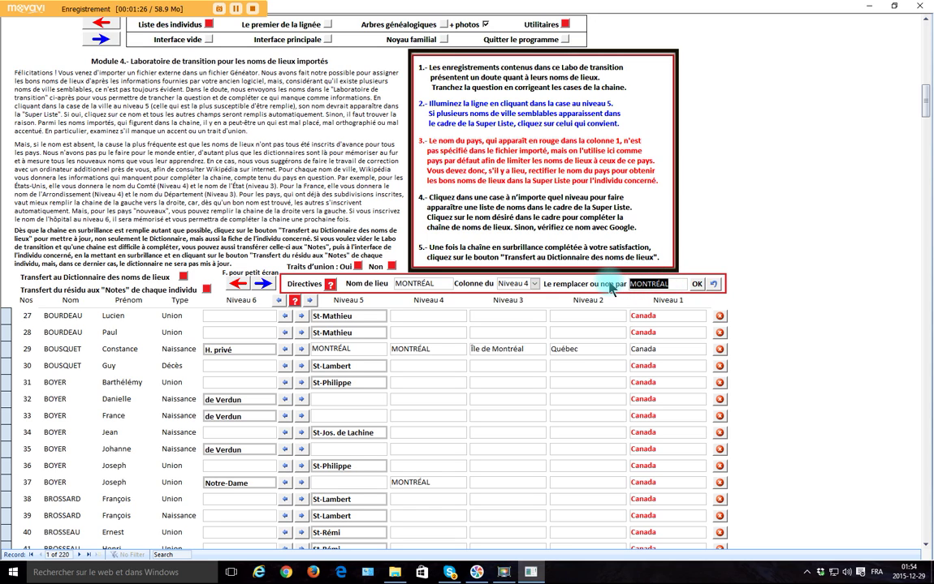
{"action": "key", "text": "Tab"}
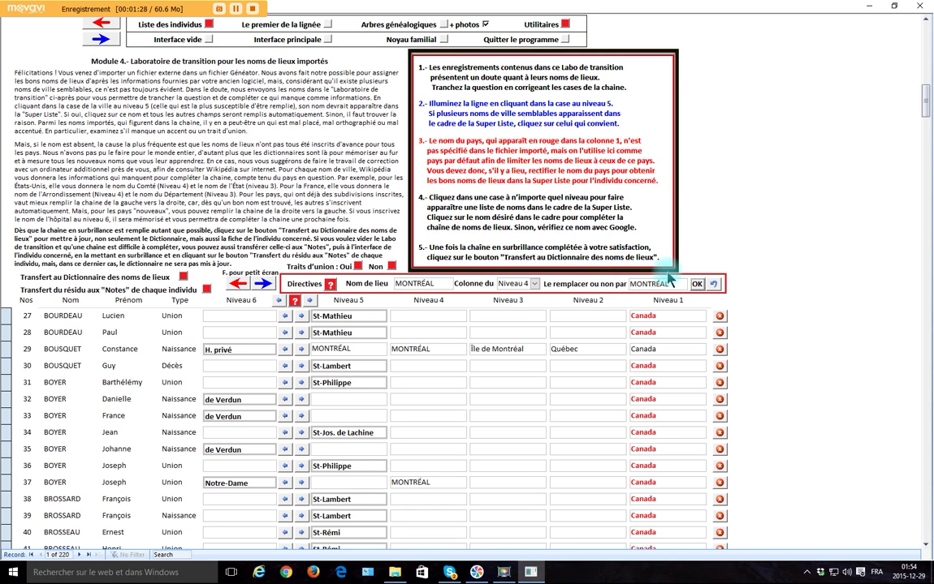
- Enter "montreal" as the replacement name, run the bulk replacement and check the level 4 entries
{"action": "left_click", "coordinate": [627, 285]}
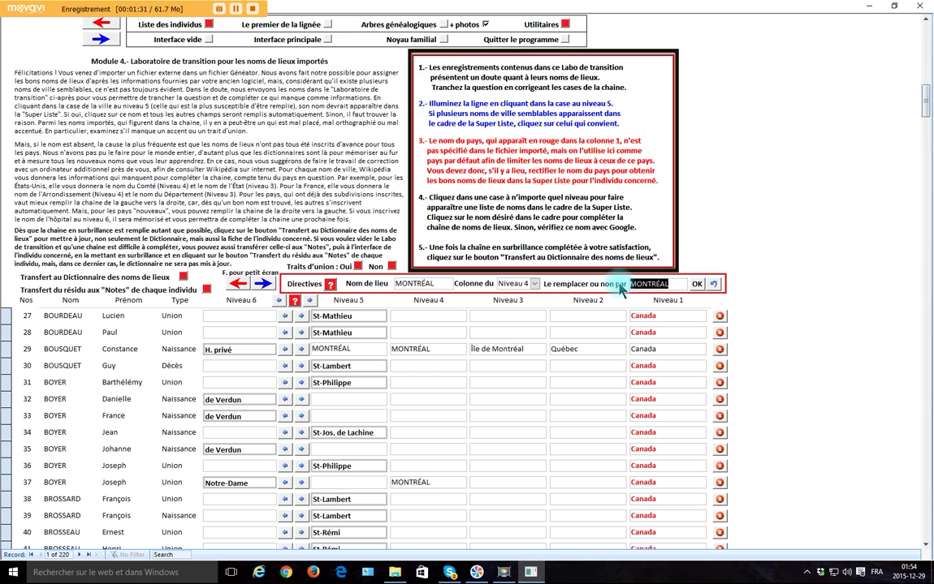
{"action": "type", "text": "M"}
{"action": "key", "text": "BackSpace"}
{"action": "type", "text": "montreal"}
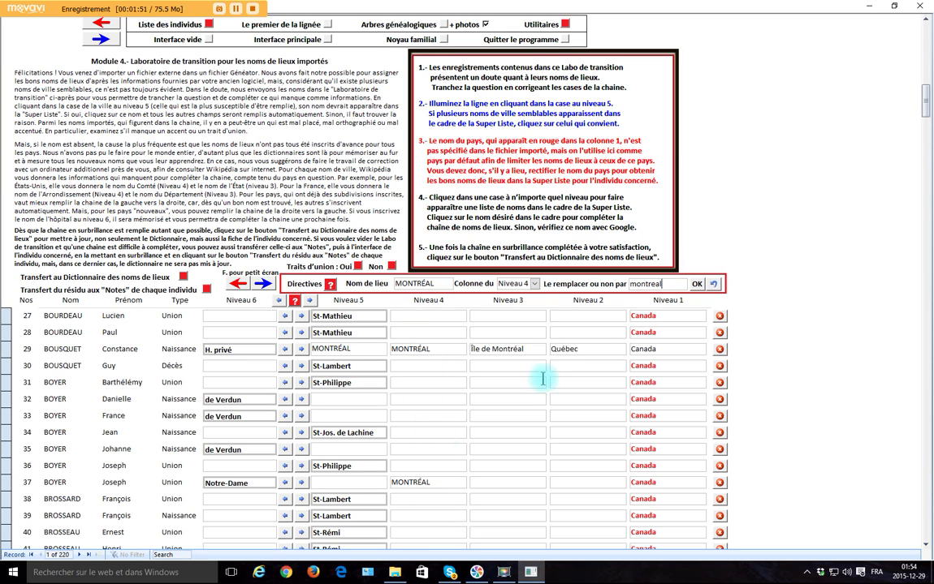
{"action": "left_click", "coordinate": [698, 284]}
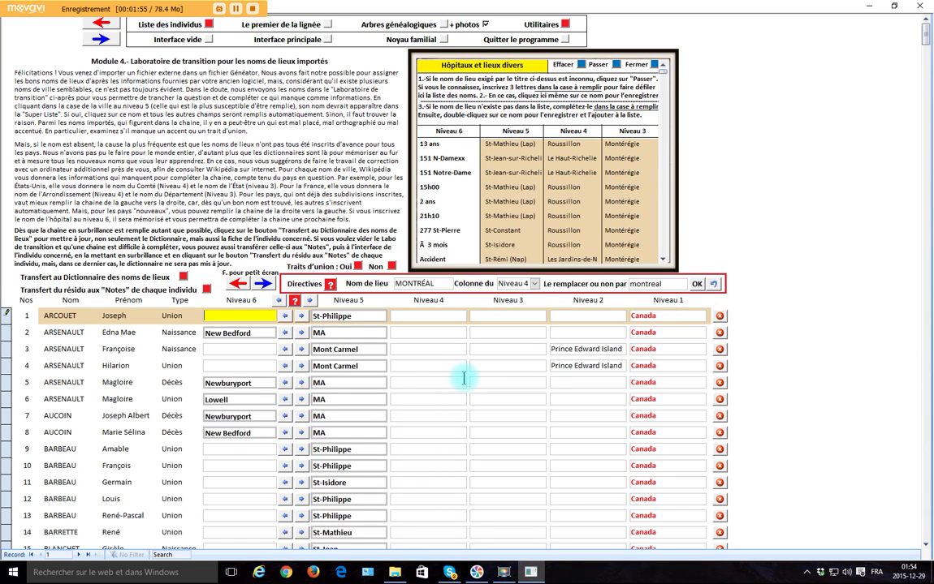
{"action": "scroll", "coordinate": [463, 377], "scroll_direction": "down", "scroll_amount": 7}
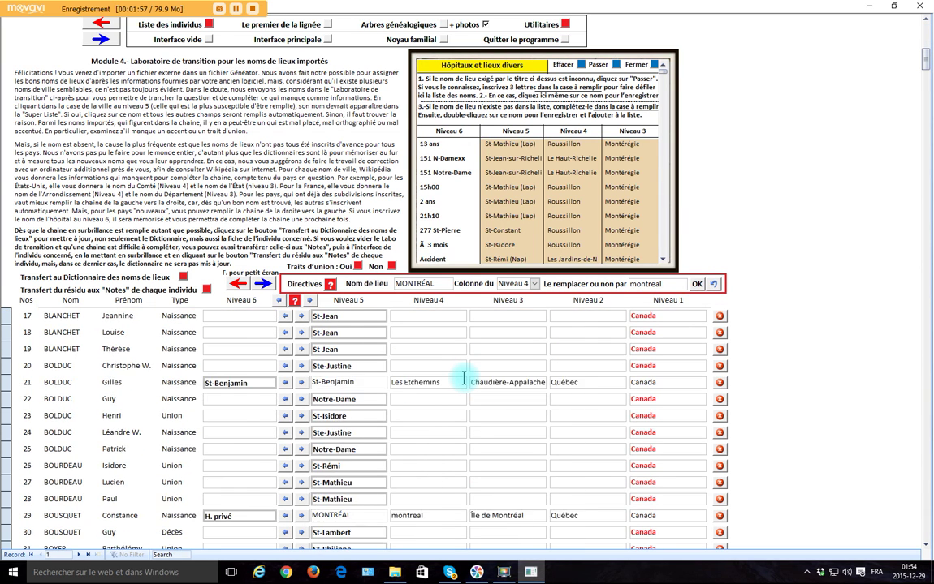
- Undo the last bulk replacement of MONTRÉAL by montreal in the Niveau 4 column and check the level 4 entries
{"action": "scroll", "coordinate": [430, 373], "scroll_direction": "down", "scroll_amount": 2}
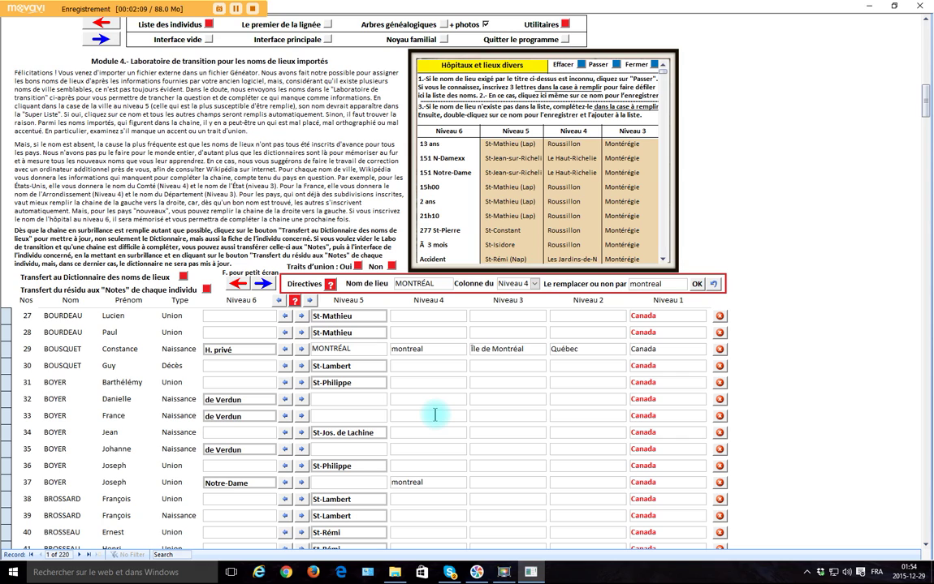
{"action": "left_click", "coordinate": [714, 285]}
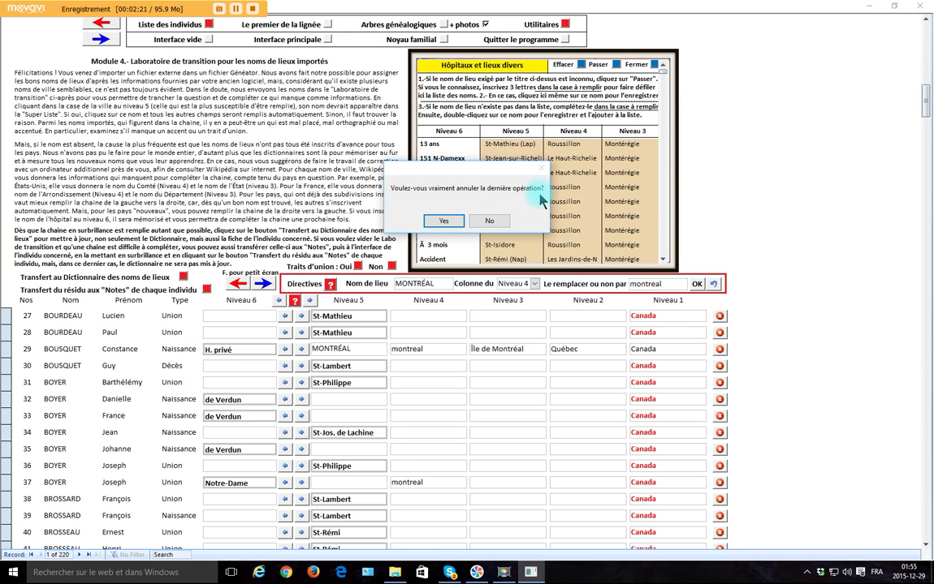
{"action": "left_click", "coordinate": [453, 220]}
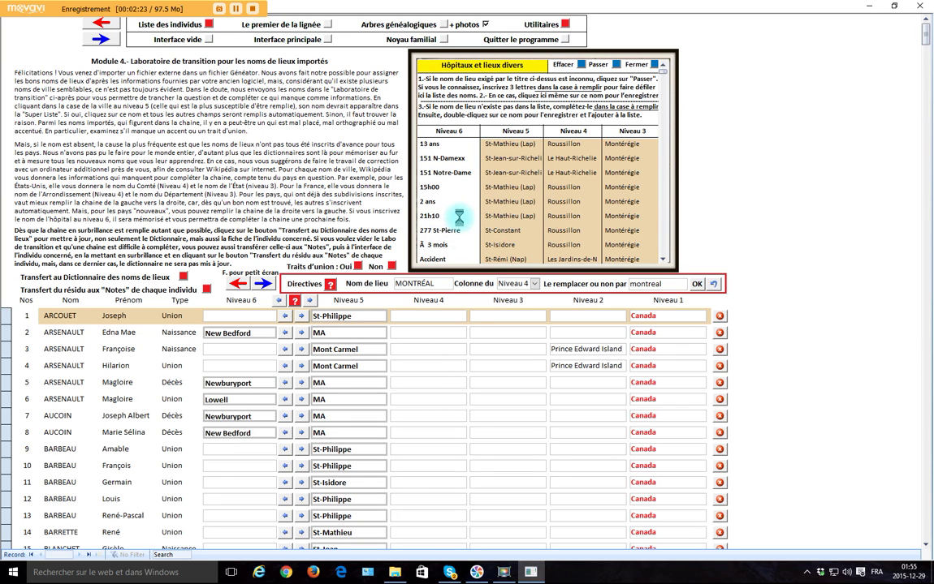
{"action": "scroll", "coordinate": [437, 350], "scroll_direction": "down", "scroll_amount": 2}
{"action": "scroll", "coordinate": [437, 351], "scroll_direction": "down", "scroll_amount": 5}
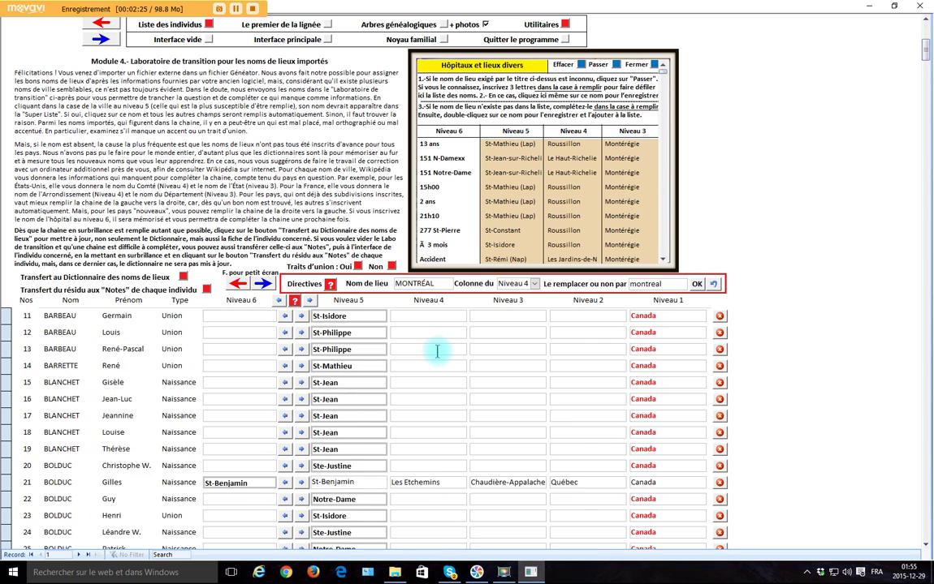
{"action": "scroll", "coordinate": [437, 351], "scroll_direction": "down", "scroll_amount": 1}
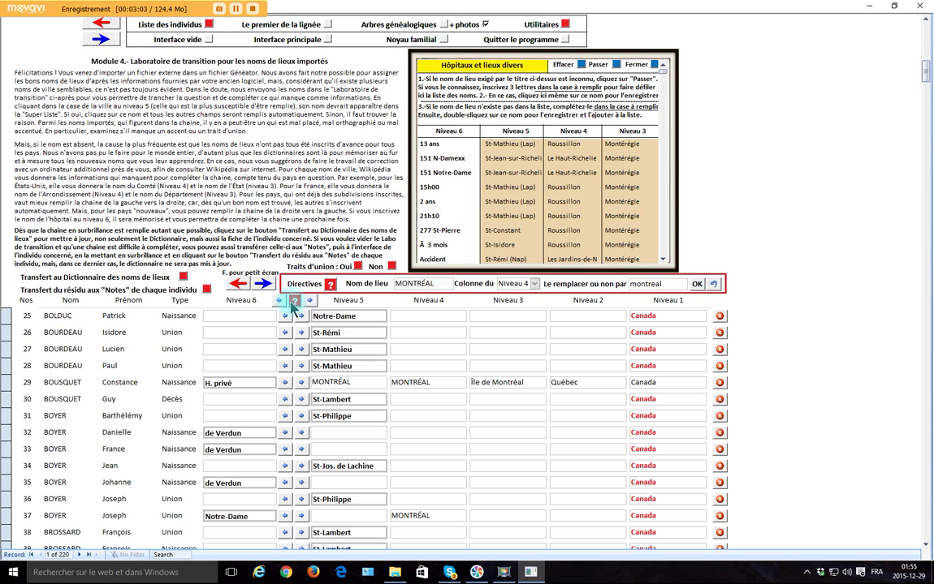
- Read the tip about transferring place names between levels 6, 5 and 4, and close it
{"action": "left_click", "coordinate": [294, 301]}
{"action": "left_click", "coordinate": [296, 303]}
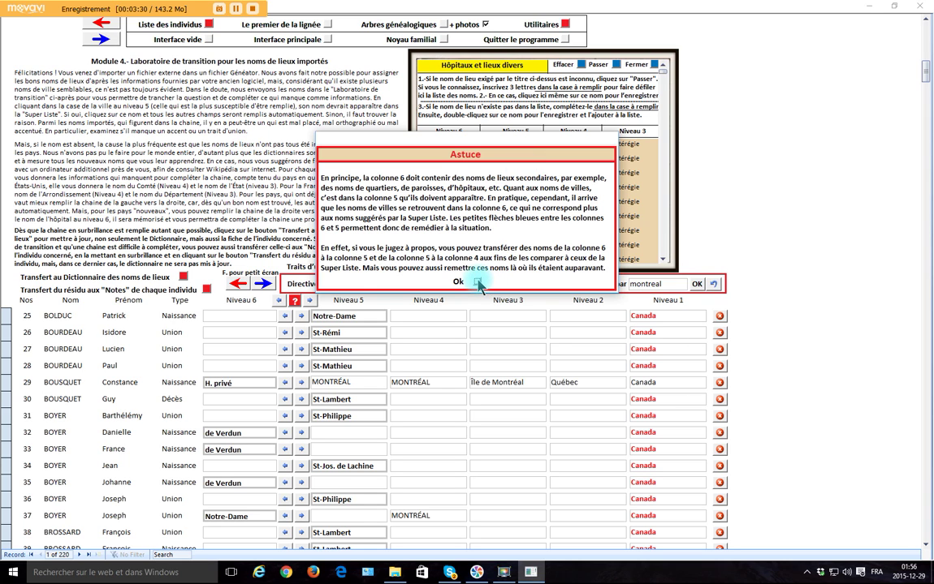
{"action": "left_click", "coordinate": [477, 282]}
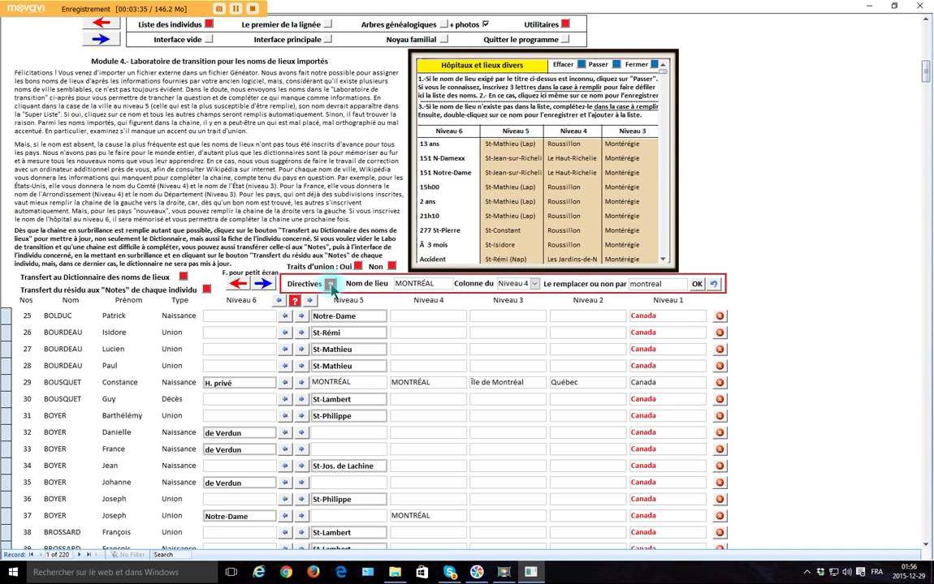
- Consult the Directives covering the hyphen option, mixed place names and the bulk replacement of names
{"action": "left_click", "coordinate": [332, 285]}
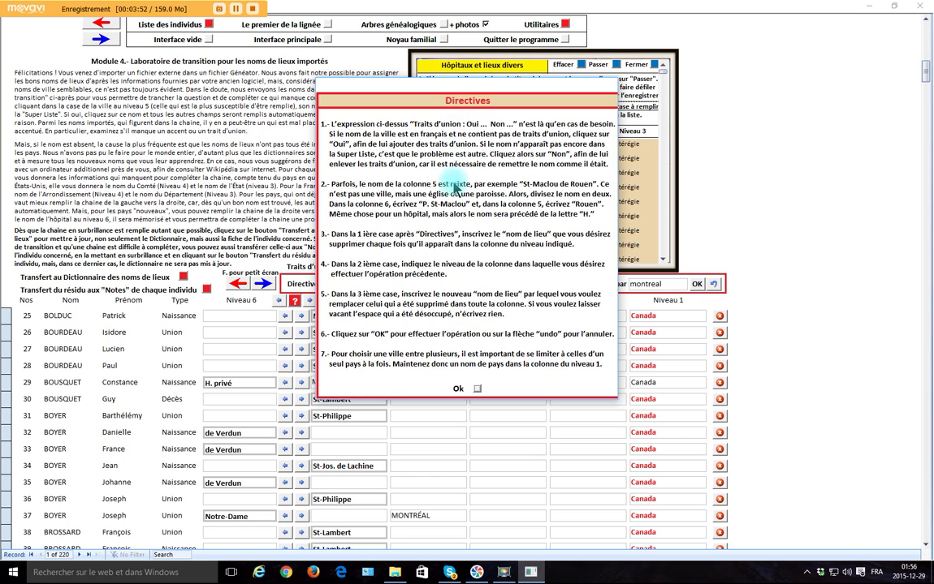
{"action": "left_click", "coordinate": [476, 390]}
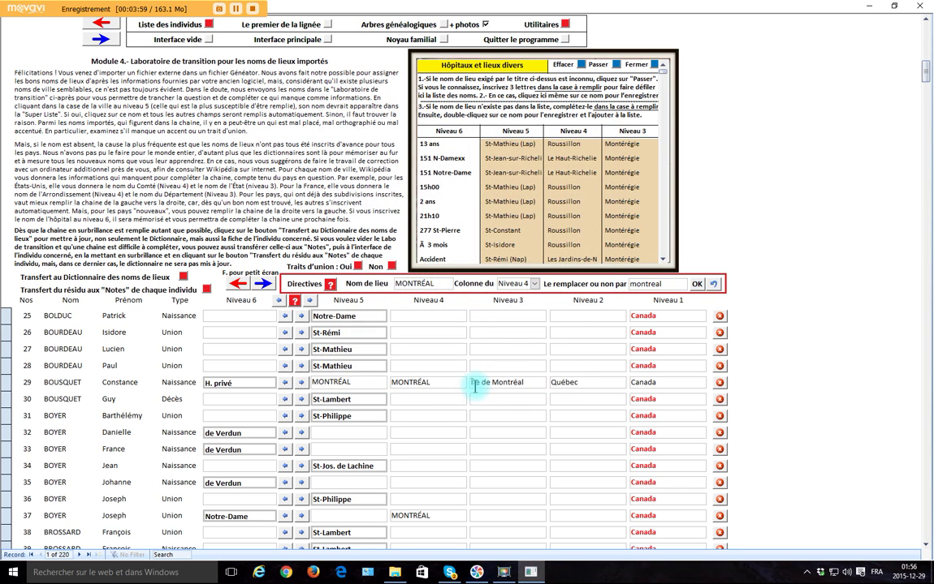
{"action": "left_click", "coordinate": [331, 286]}
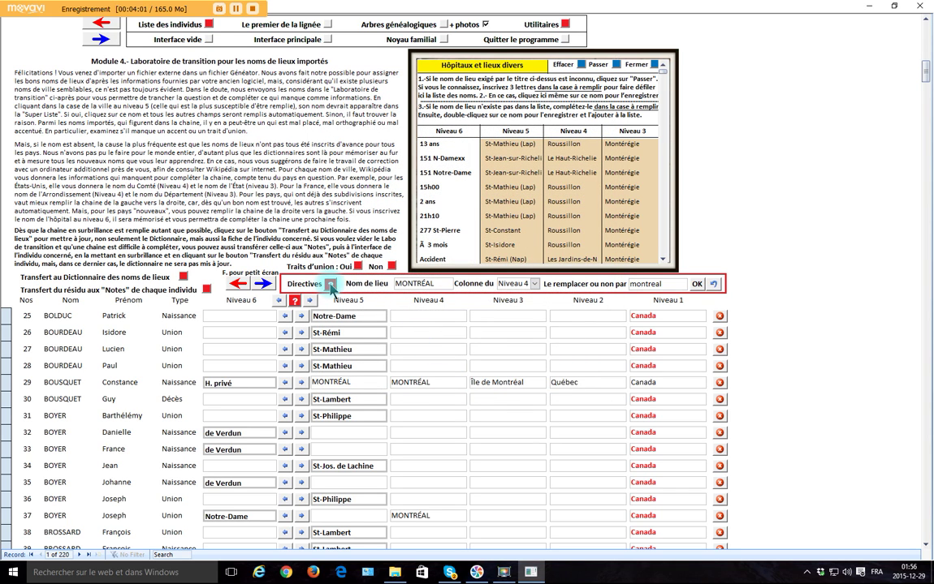